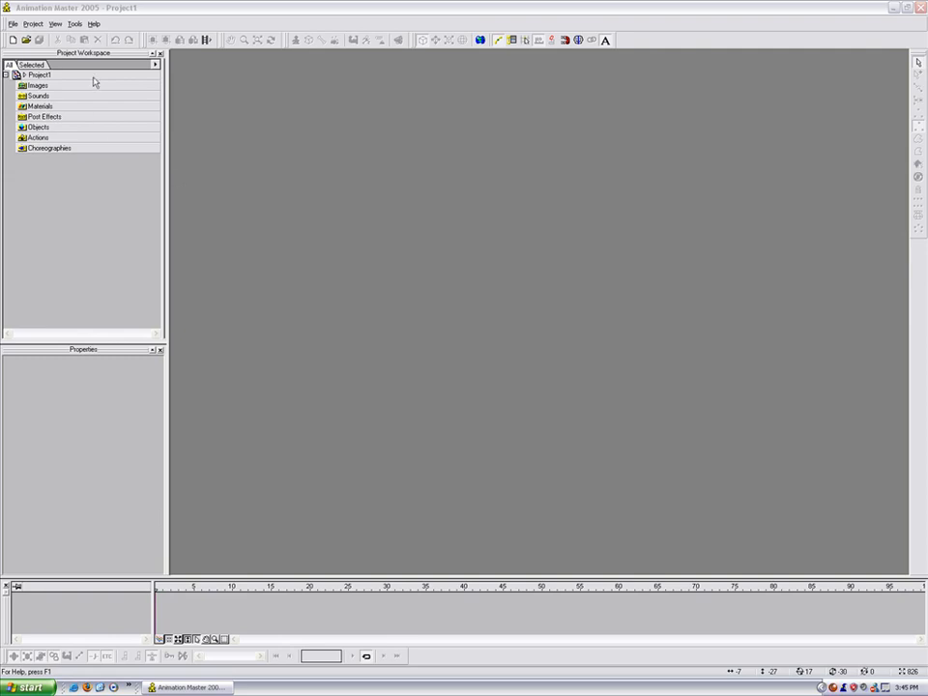
Step: Add a new model, Model1, under Objects and pan its empty Front window
left_click(33, 24)
left_click(41, 35)
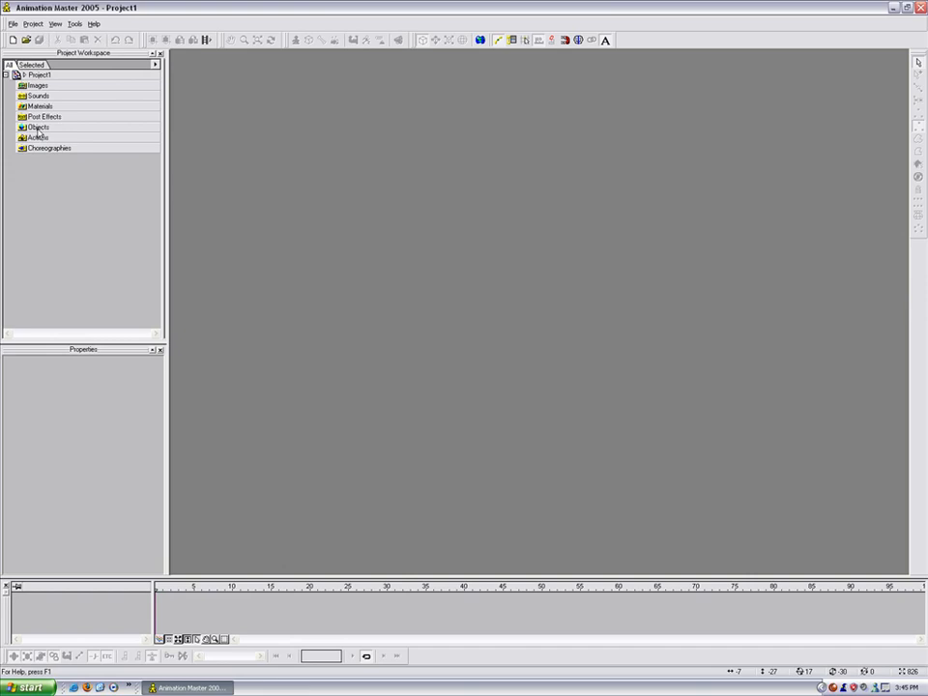
right_click(38, 128)
mouse_move(92, 135)
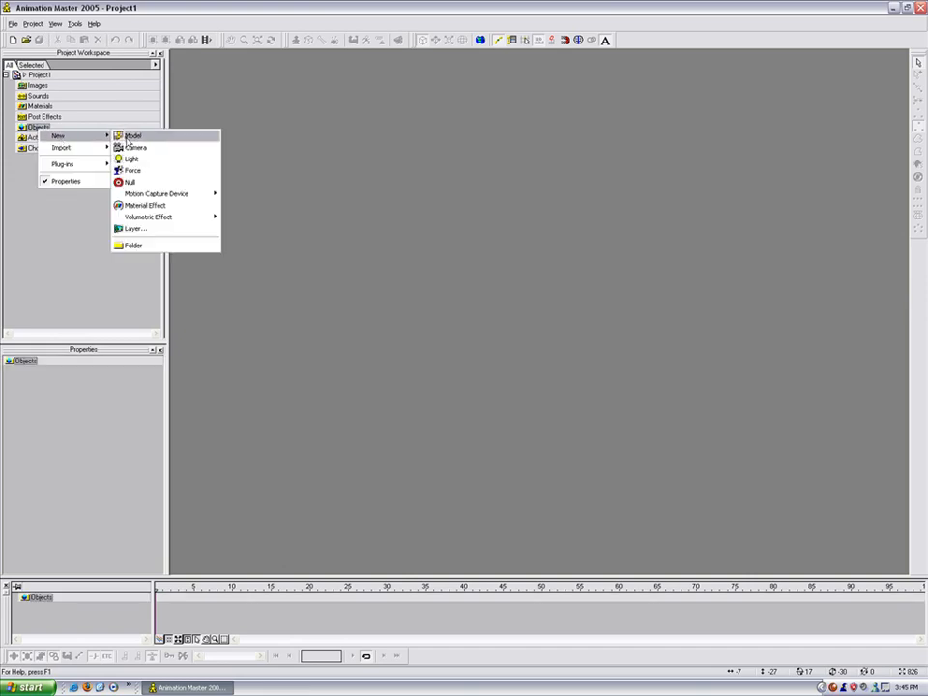
left_click(126, 140)
scroll(549, 358, "down", 7)
middle_click_drag(561, 290, 554, 452)
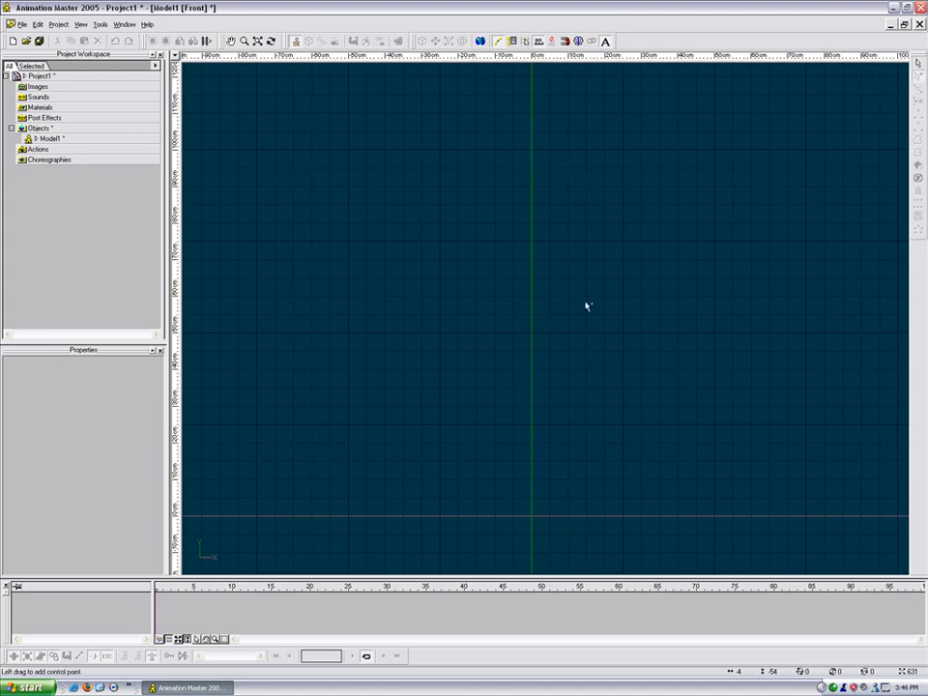
Step: Draw a curved profile spline from the top centre, arcing right, down to the base line
left_click(551, 256)
left_click(589, 263)
left_click(617, 293)
left_click(628, 342)
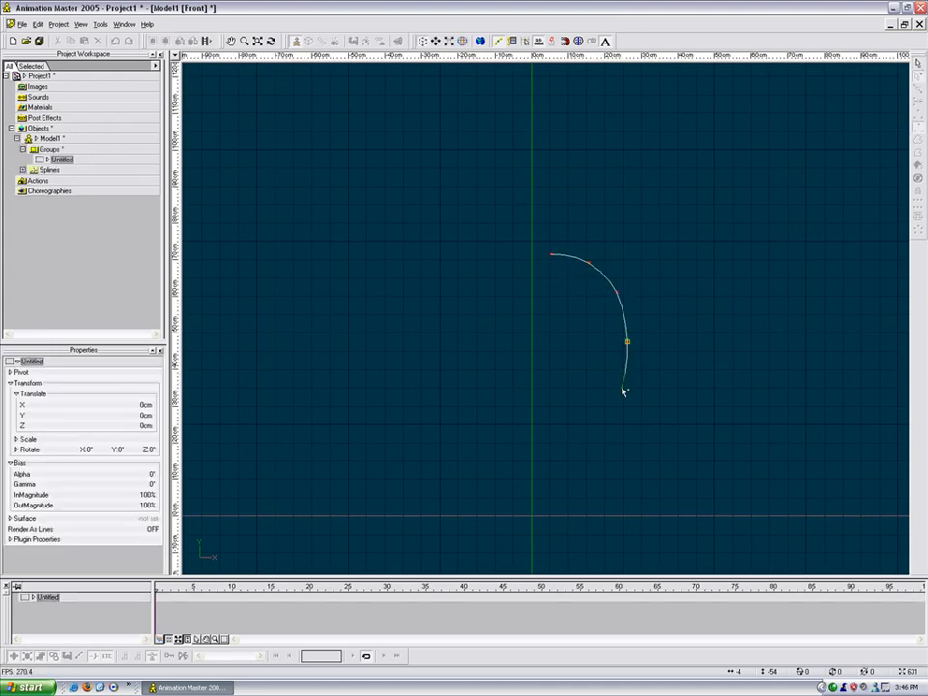
left_click(629, 389)
left_click(629, 469)
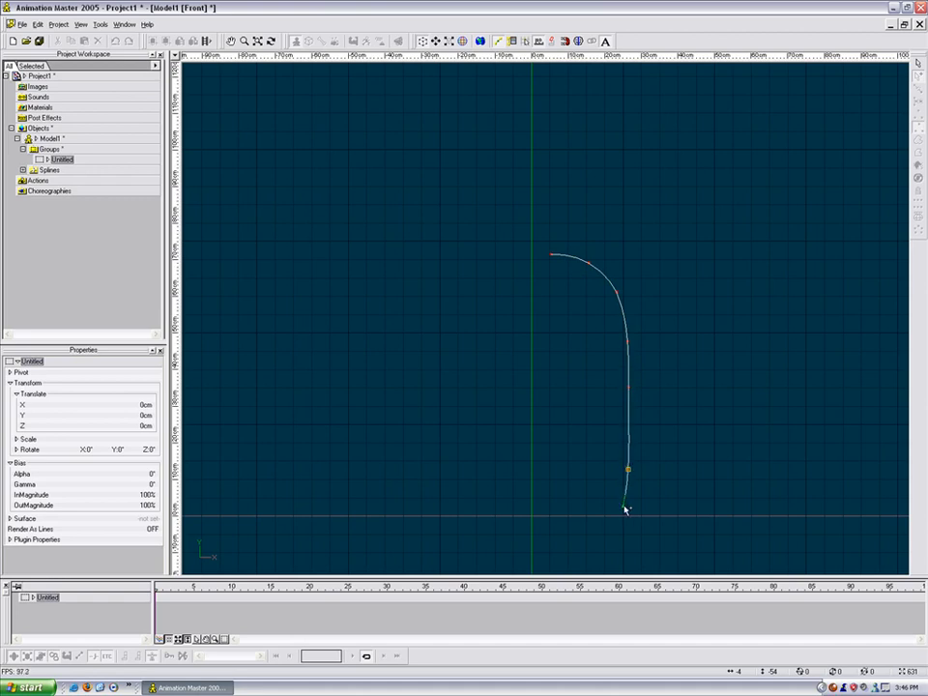
right_click(620, 514)
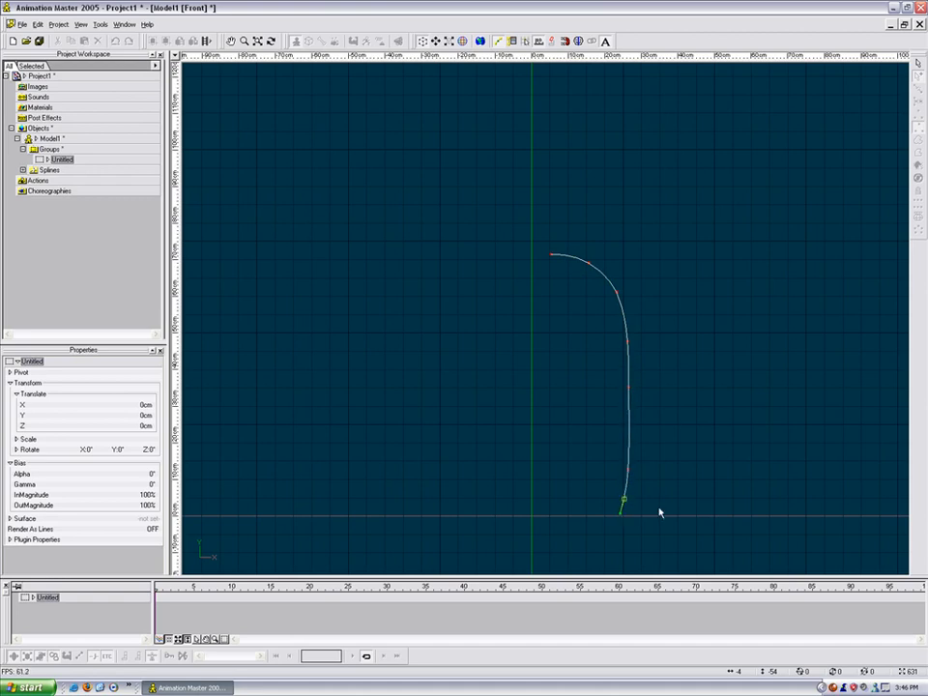
Step: Lathe the profile spline into a round barrel mesh
left_click(737, 443)
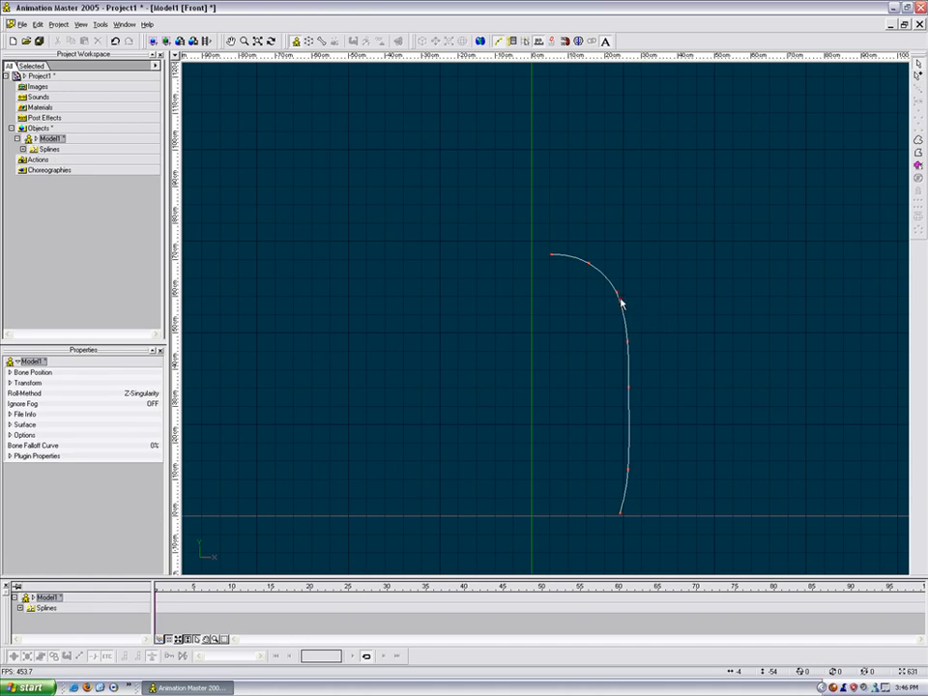
left_click(621, 302)
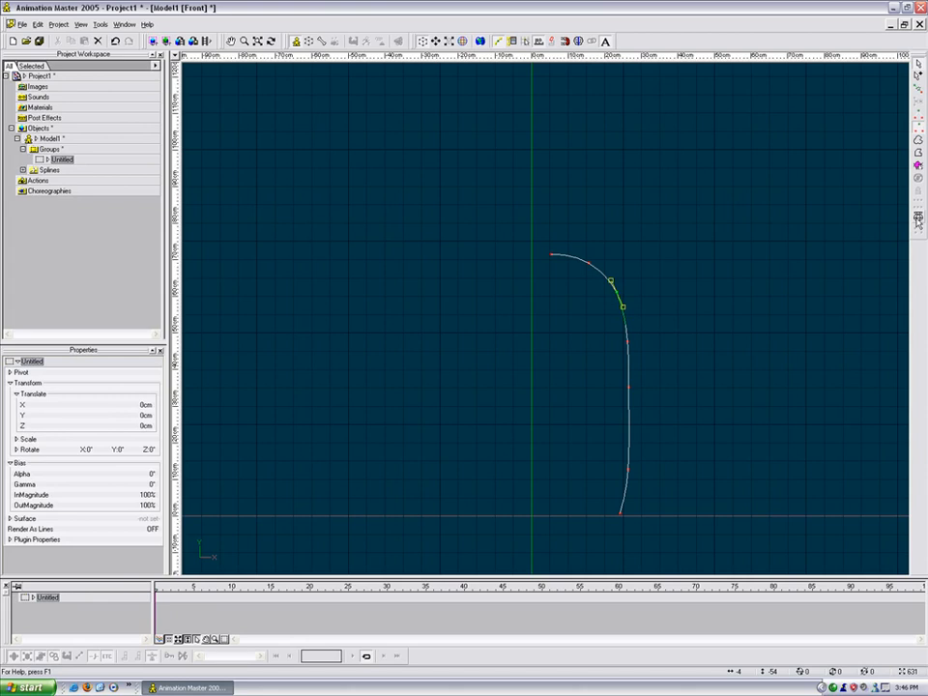
left_click(919, 218)
Step: Orbit the view to inspect the lathed barrel mesh
key("t")
mouse_move(720, 264)
left_mouse_down()
mouse_move(712, 267)
mouse_move(723, 310)
mouse_move(709, 203)
mouse_move(727, 145)
left_mouse_up()
key("t")
key("m")
key("t")
left_click_drag(712, 199, 683, 242)
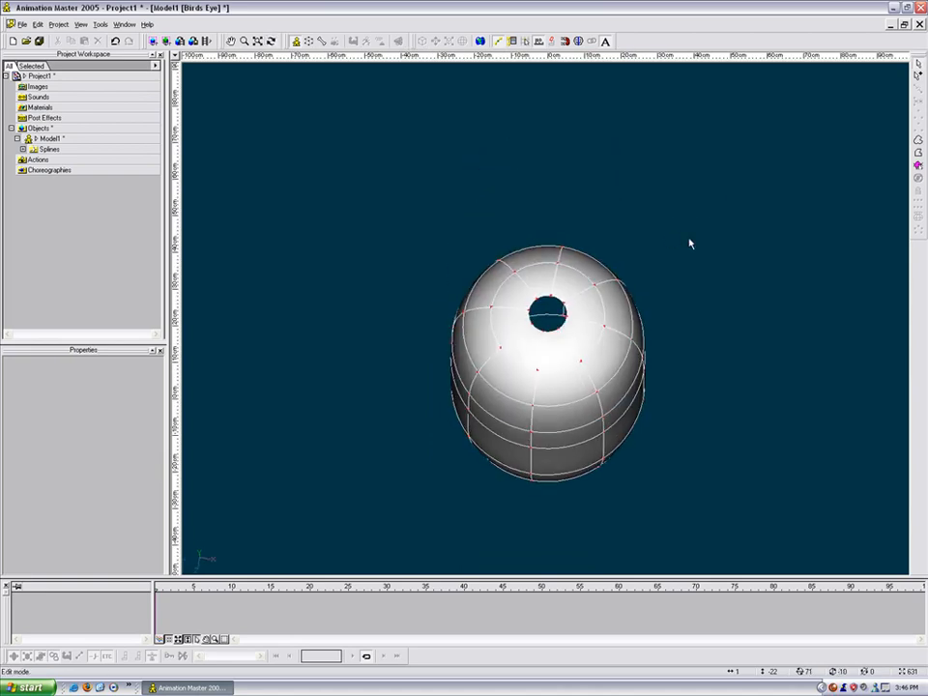
Step: In Right view, select the whole mesh and squeeze it narrower front to back
key("4")
scroll(689, 243, "down", 3)
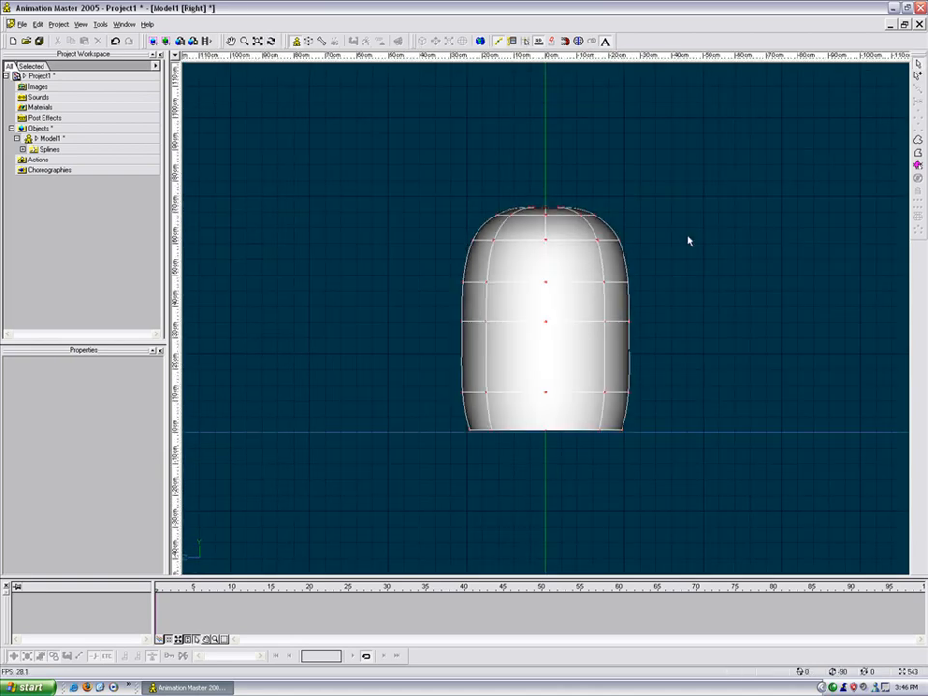
left_click_drag(410, 159, 709, 524)
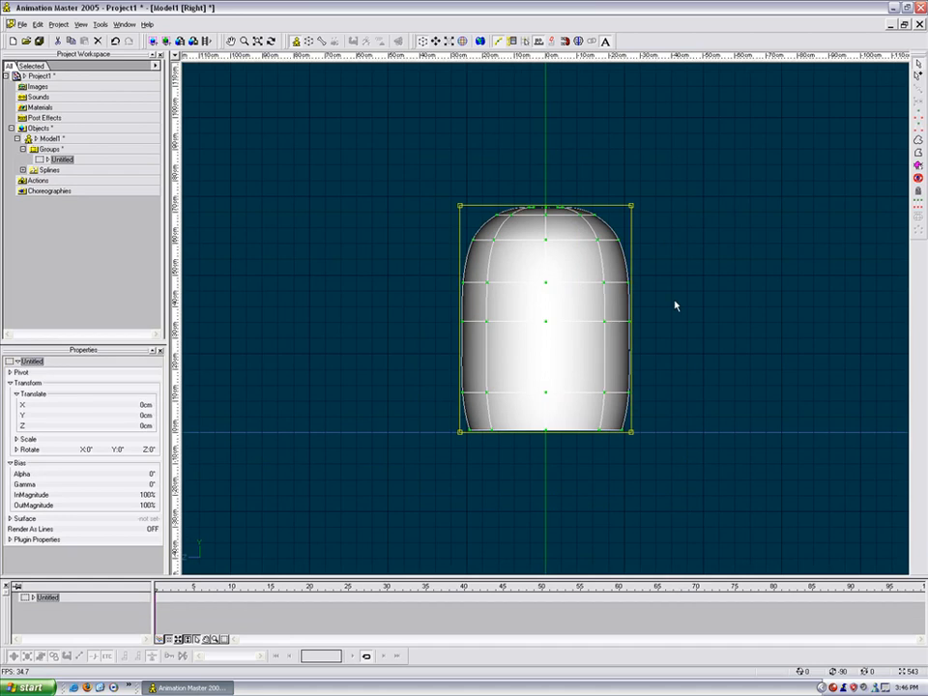
left_click_drag(461, 320, 485, 322)
Step: Deselect the mesh and orbit to check the flattened capsule and its top opening
key("t")
left_click_drag(561, 337, 626, 347)
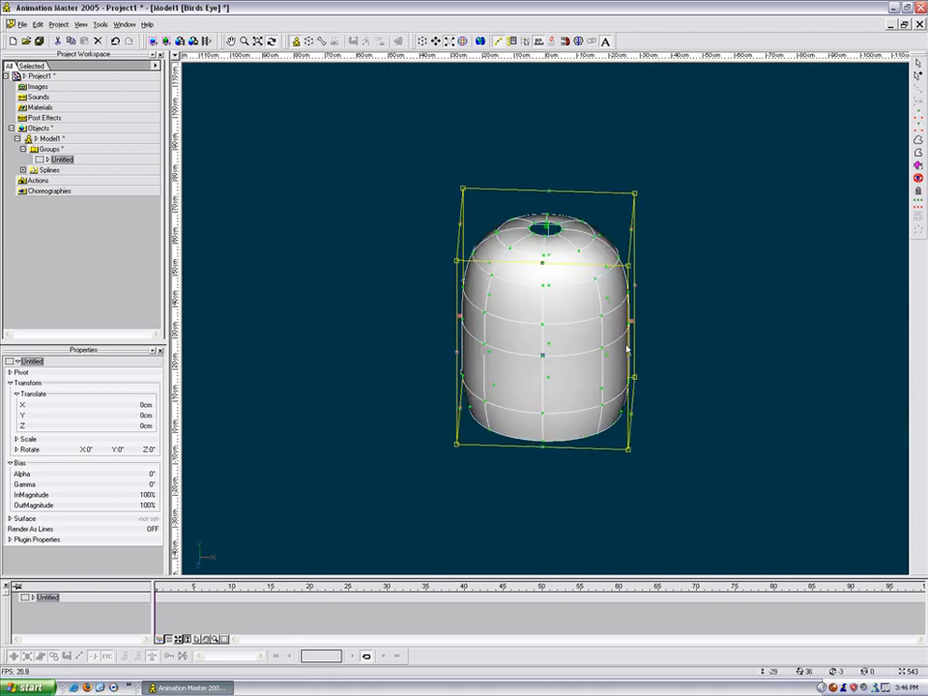
left_click(664, 321)
key("t")
left_click_drag(676, 310, 648, 317)
Step: Turn the torso upright and insert a point on the upper-right shoulder spline
scroll(650, 322, "up", 3)
key("t")
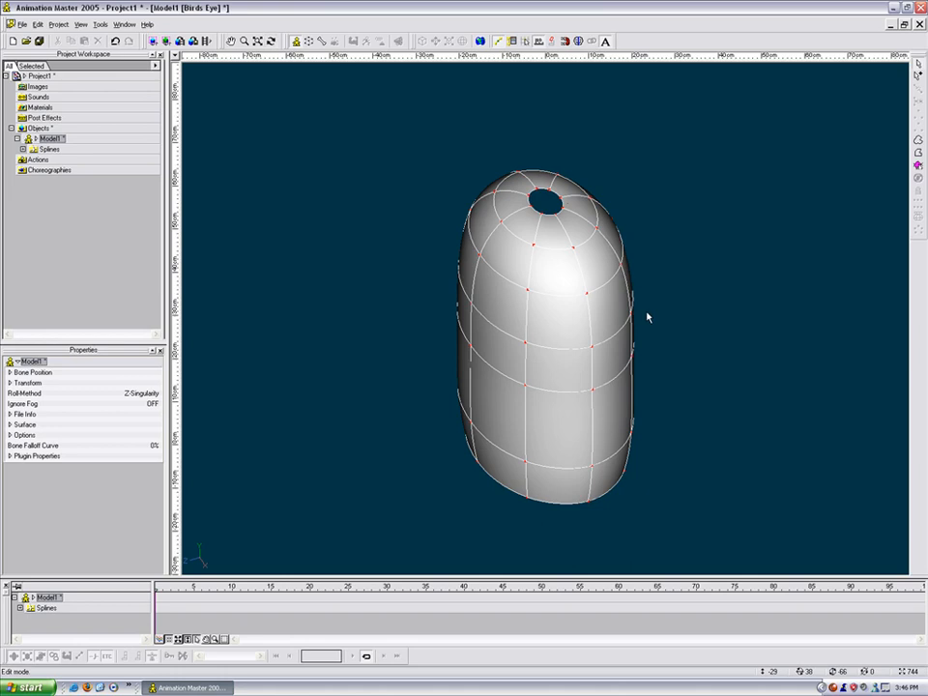
scroll(618, 315, "up", 3)
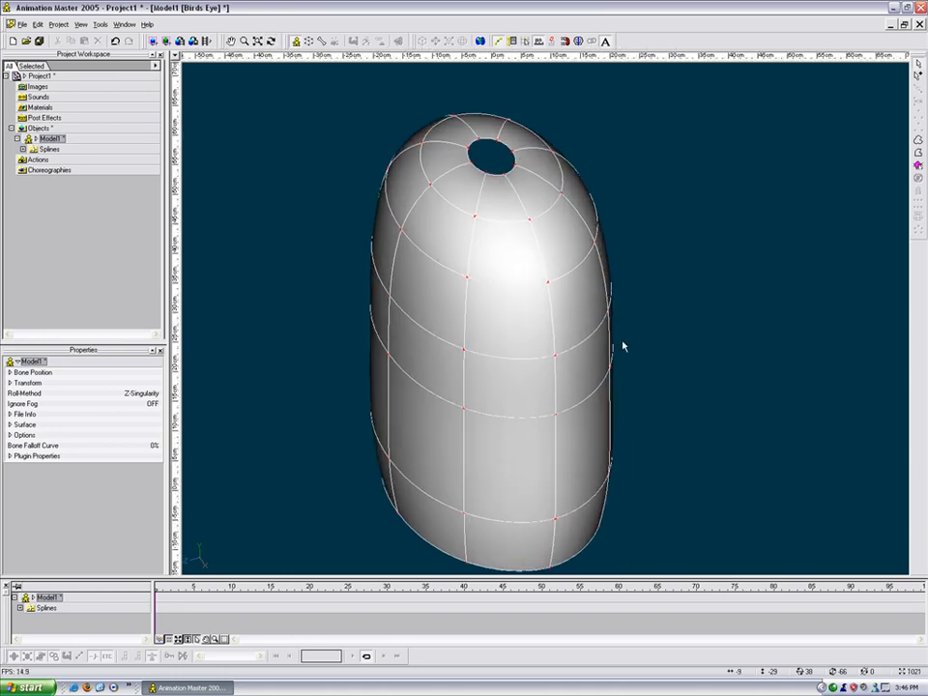
left_click_drag(613, 361, 516, 238)
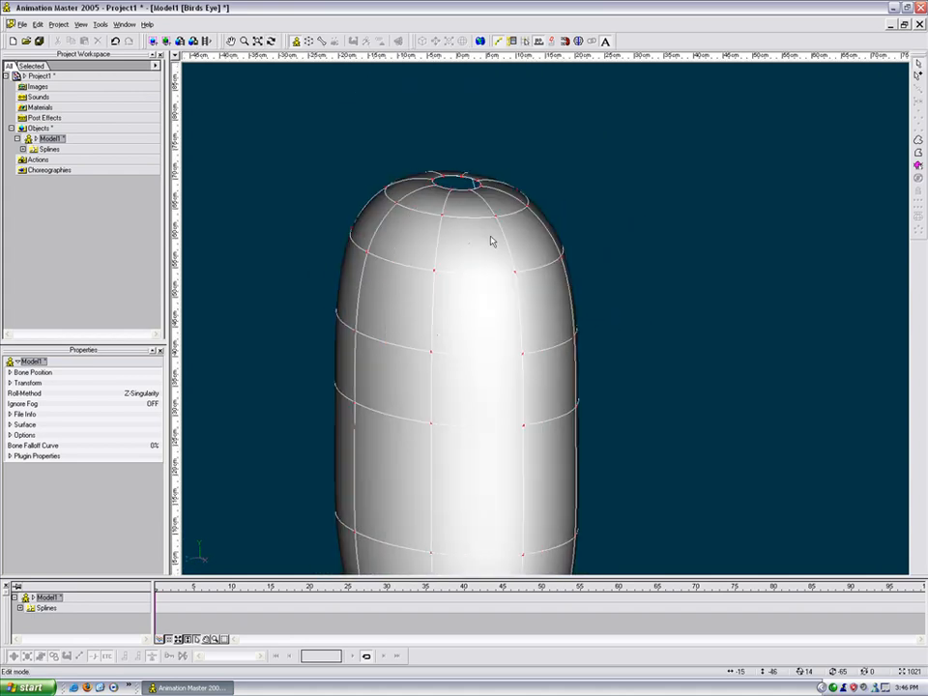
key("t")
left_click_drag(528, 288, 580, 231)
key("m")
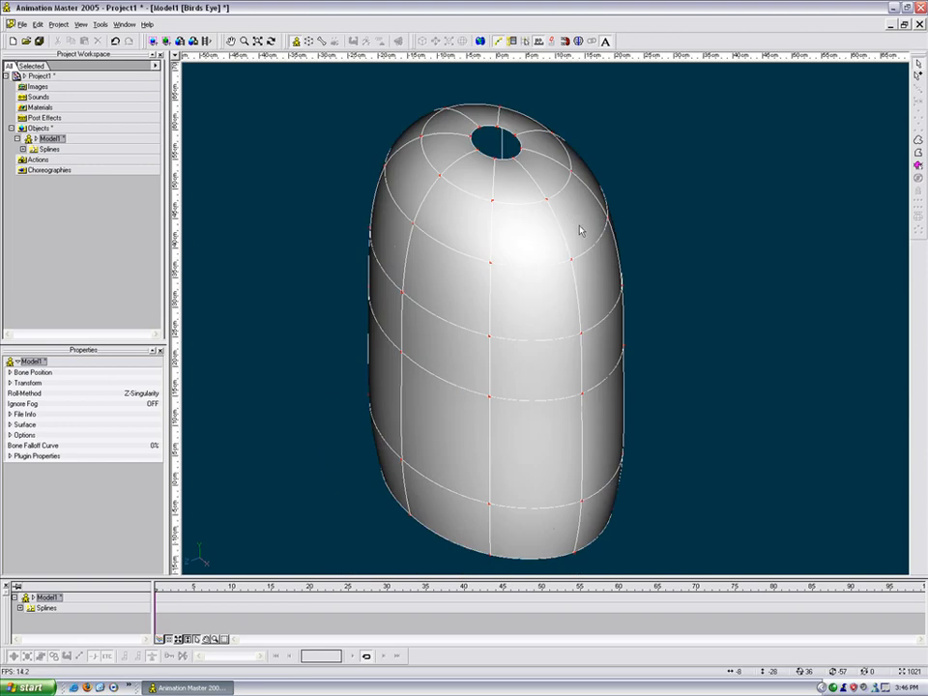
left_click(558, 226)
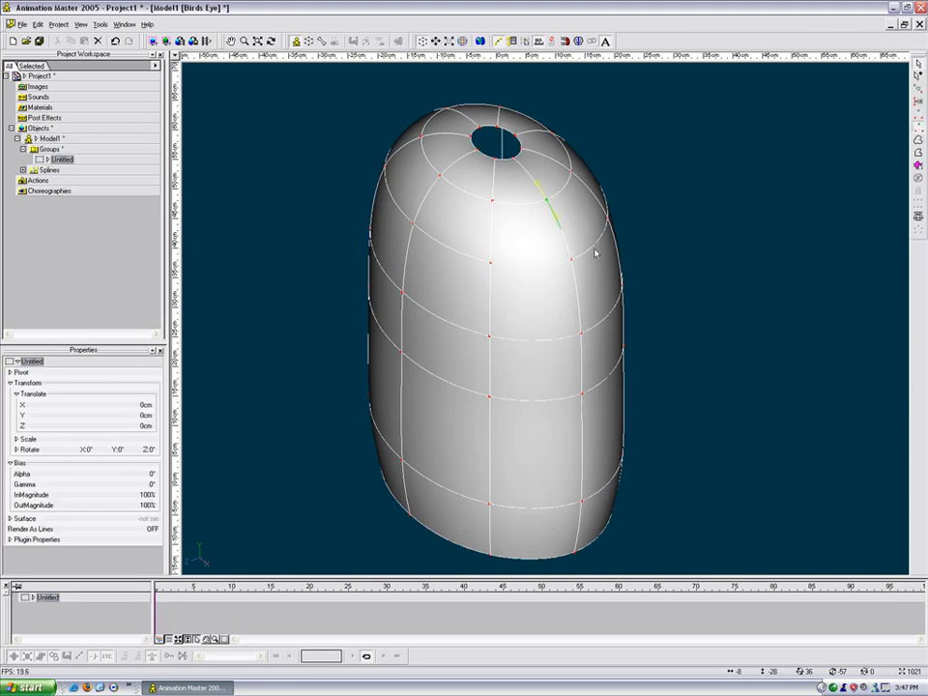
left_click(573, 230)
left_click(553, 214)
key("y")
Step: Insert points on the lower horizontal, right vertical and next horizontal splines to open the shoulder
left_click(537, 270)
key("y")
left_click(576, 309)
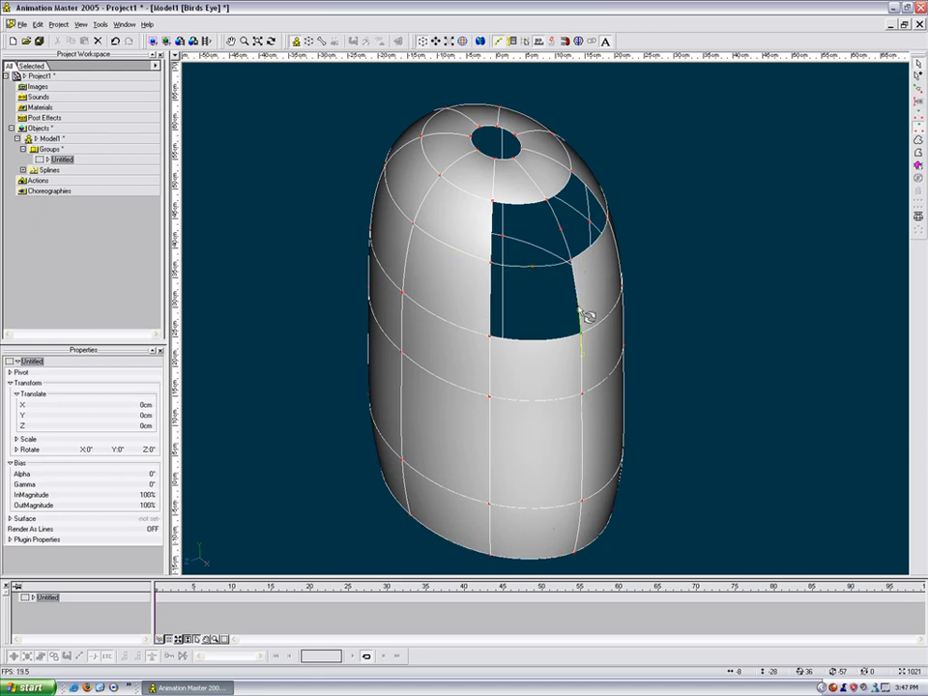
key("y")
left_click(595, 246)
key("y")
key("t")
mouse_move(586, 259)
left_mouse_down()
mouse_move(566, 262)
mouse_move(575, 261)
left_mouse_up()
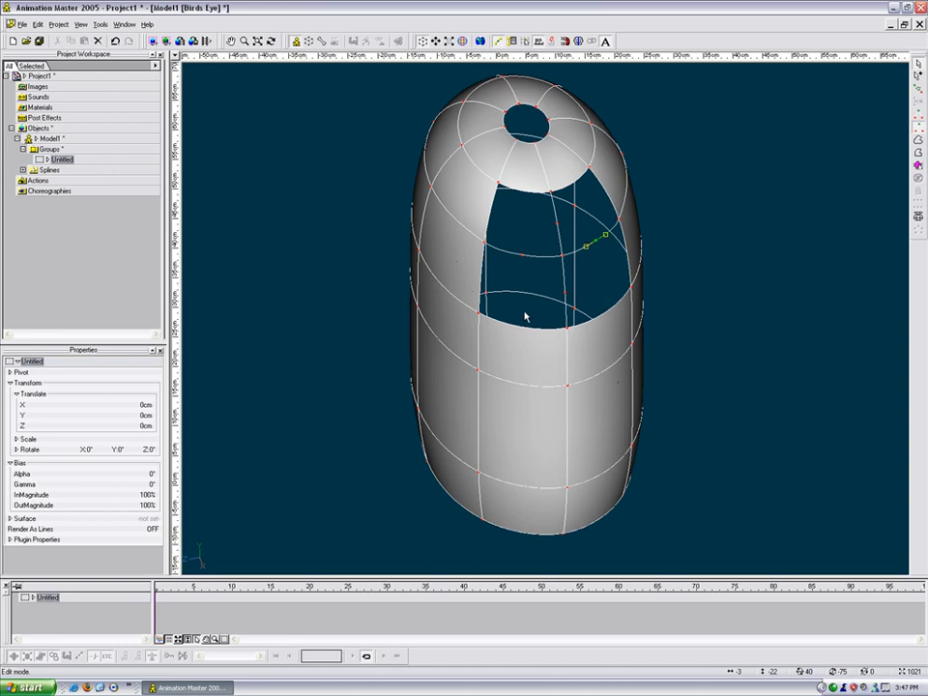
Step: In Front wireframe view, delete the top centre points of the torso
key("1")
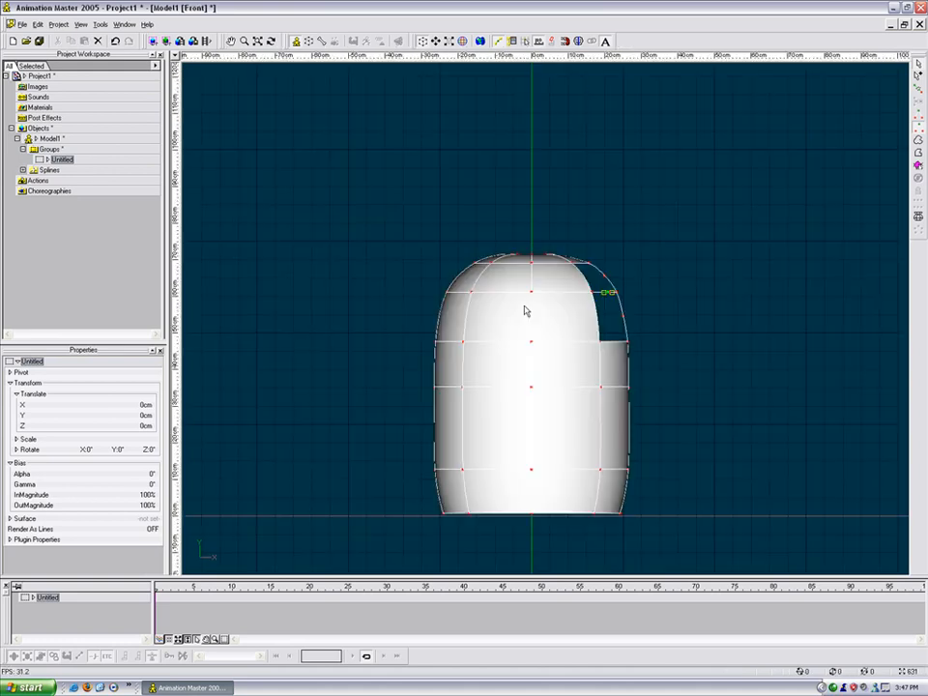
left_click(541, 228)
key("8")
scroll(508, 273, "up", 3)
scroll(508, 276, "up", 1)
middle_click_drag(524, 222, 574, 303)
scroll(576, 306, "up", 2)
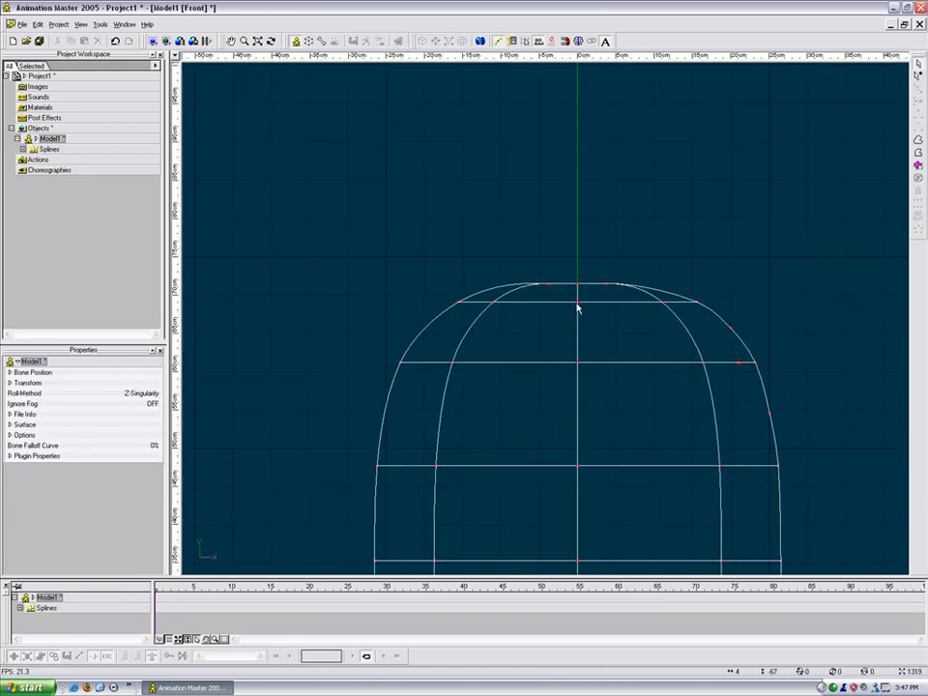
scroll(575, 287, "up", 1)
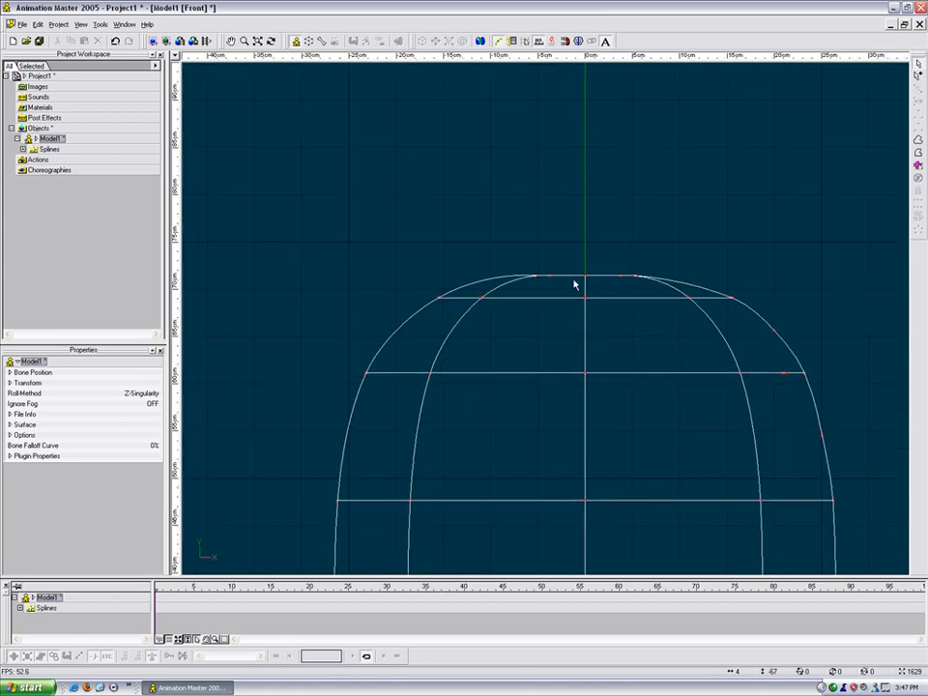
left_click(577, 278)
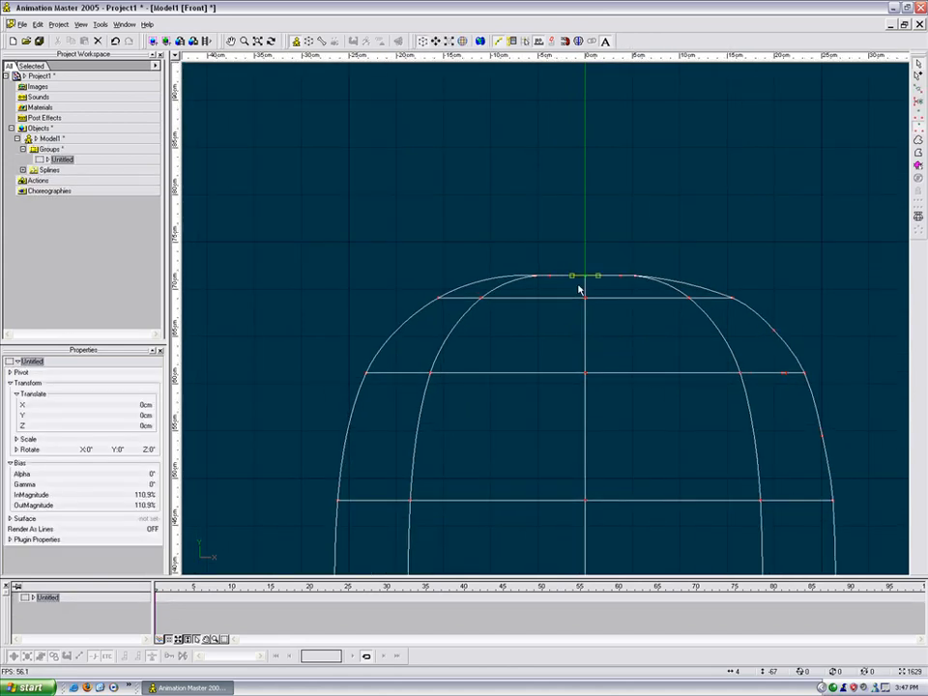
key("Delete")
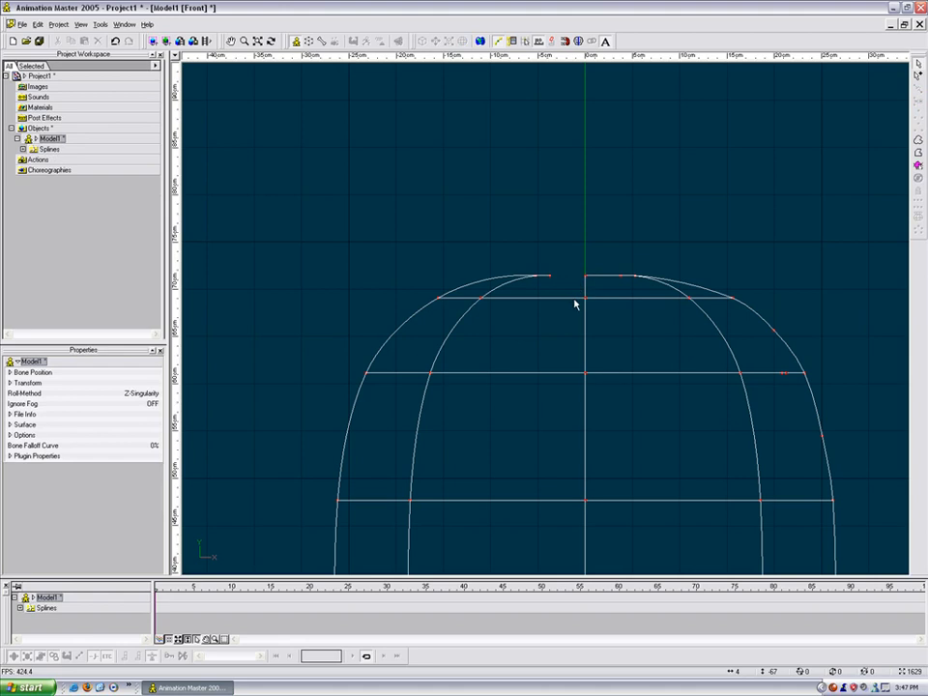
Step: Break the first horizontal spline just left of the centre line
left_click(574, 301)
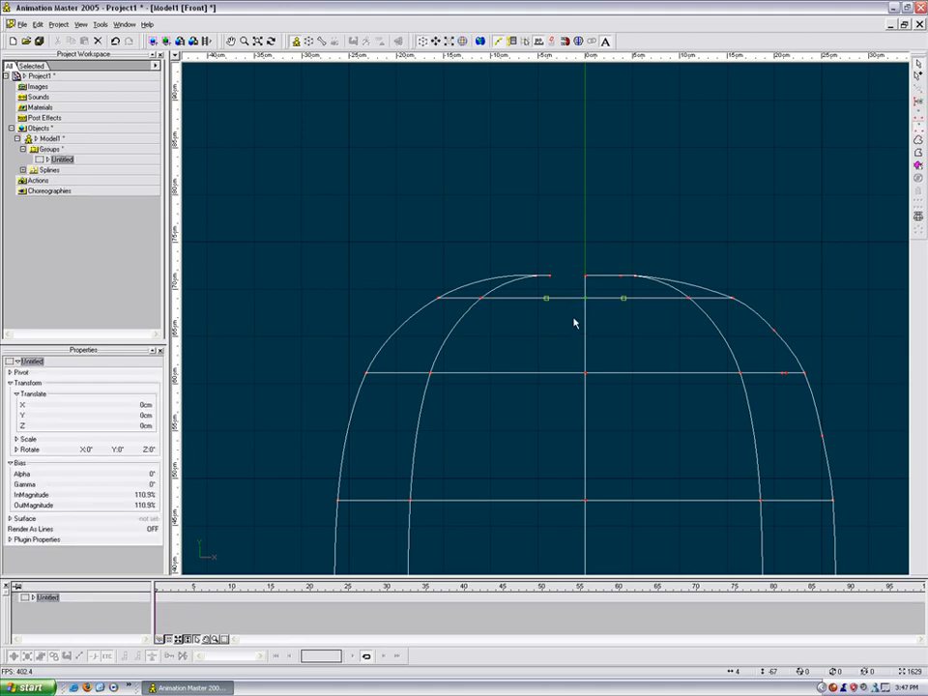
left_click(575, 323)
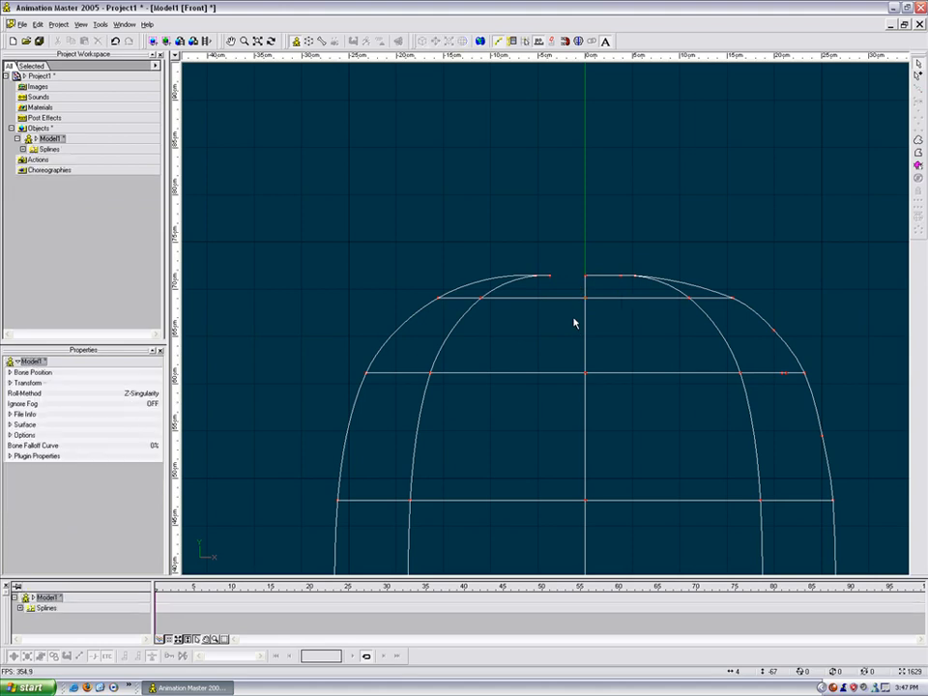
left_click(574, 301)
left_click(573, 338)
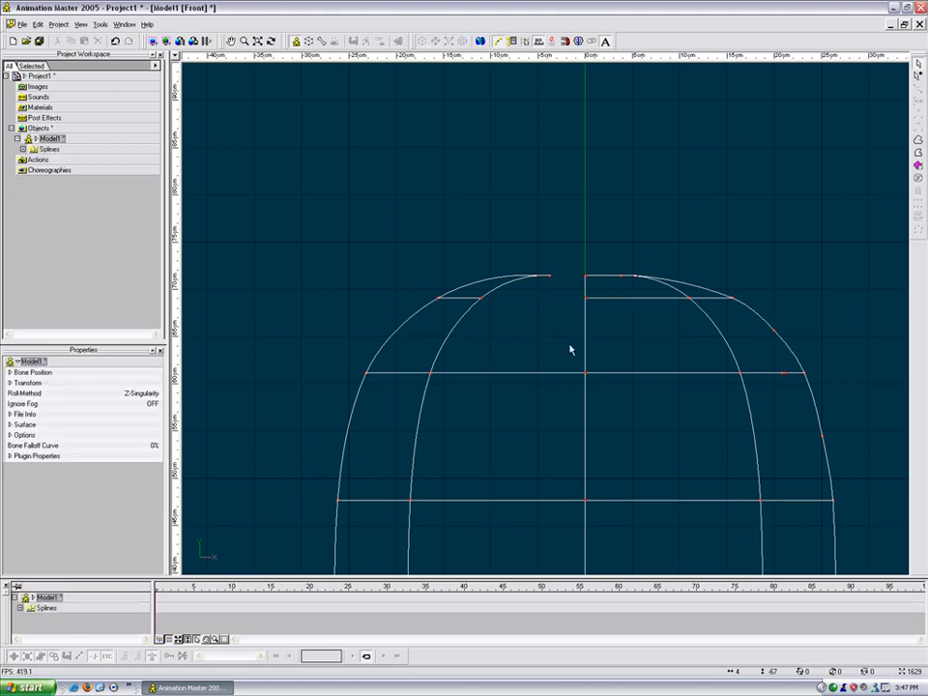
left_click(508, 374)
left_click(563, 385)
left_click(564, 374)
key("k")
left_click(564, 391)
Step: Break the next two horizontal splines at the centre line
scroll(564, 399, "down", 5)
middle_click_drag(559, 387, 553, 272)
left_click(548, 311)
left_click(546, 320)
left_click(544, 310)
key("k")
left_click(545, 341)
left_click(546, 380)
left_click(544, 395)
left_click(546, 381)
key("k")
Step: Break the remaining lower splines, including the bottom one, at the centre line
left_click(548, 410)
middle_click_drag(540, 361, 530, 232)
left_click(529, 377)
left_click(530, 387)
left_click(530, 378)
key("k")
left_click(529, 419)
left_click(532, 445)
left_click(532, 458)
left_click(532, 445)
key("k")
left_click(529, 458)
scroll(524, 417, "down", 5)
middle_click_drag(542, 372, 543, 385)
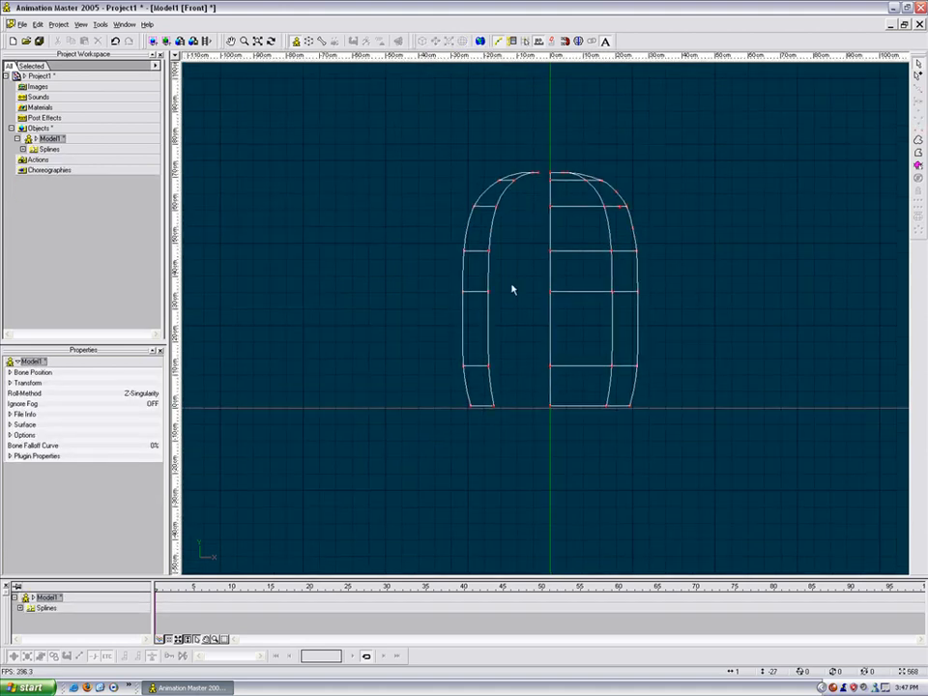
Step: Delete the torso's left half, leaving only the right half
left_click_drag(429, 138, 544, 434)
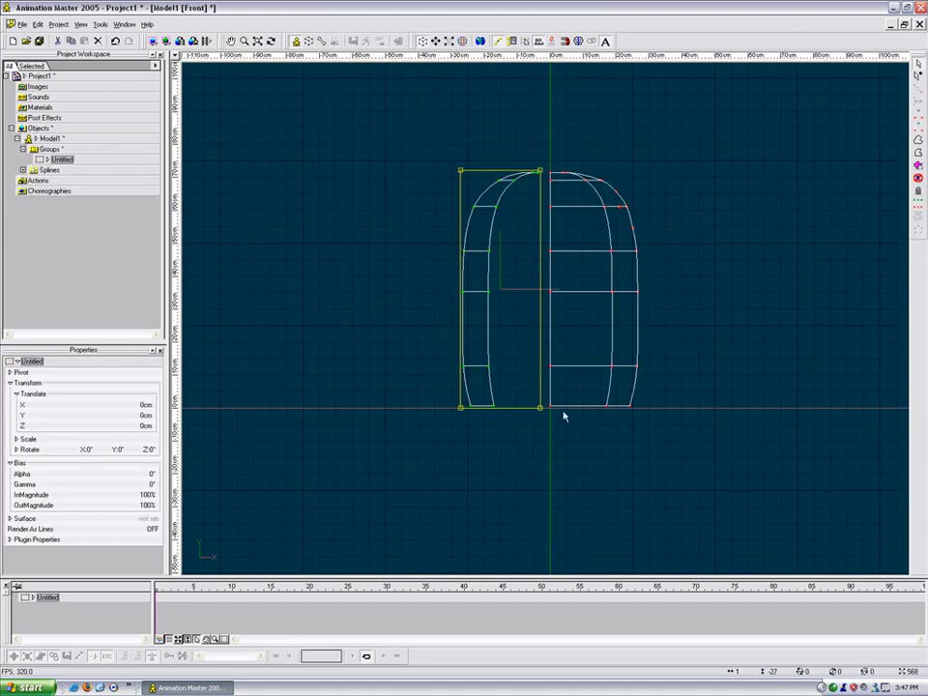
key("Delete")
key("t")
left_click_drag(555, 379, 507, 393)
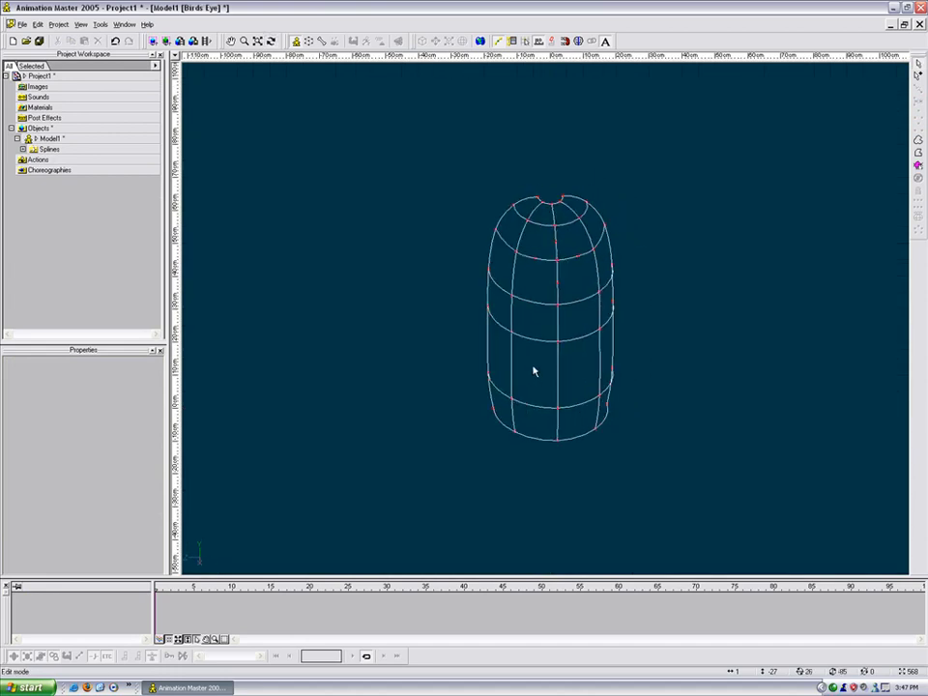
Step: Switch to shaded display and zoom in to frame the upper torso
key("0")
scroll(548, 356, "up", 5)
middle_click_drag(548, 359, 533, 391)
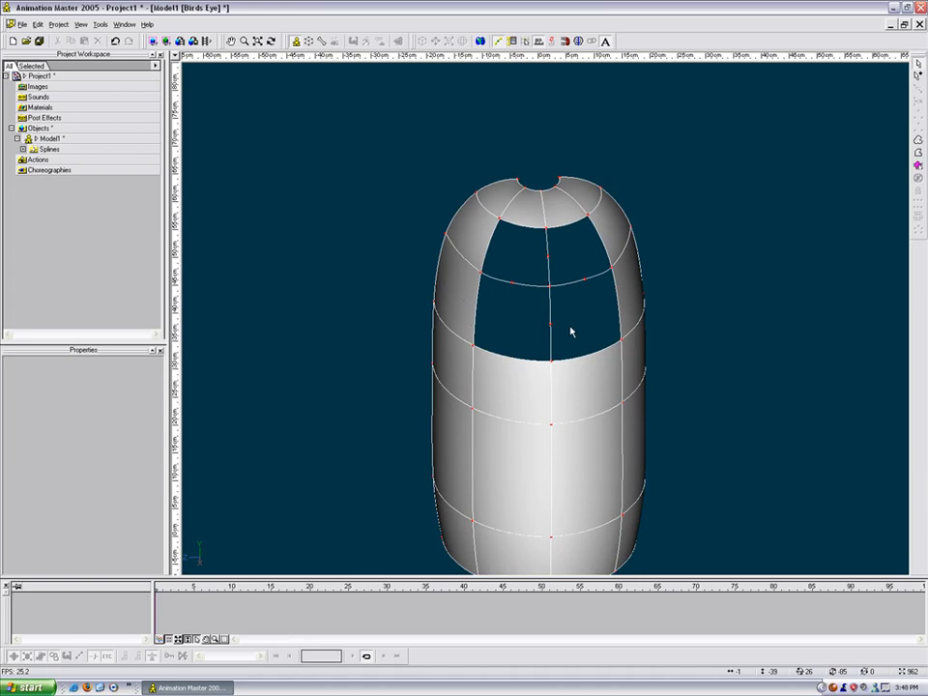
scroll(571, 329, "up", 3)
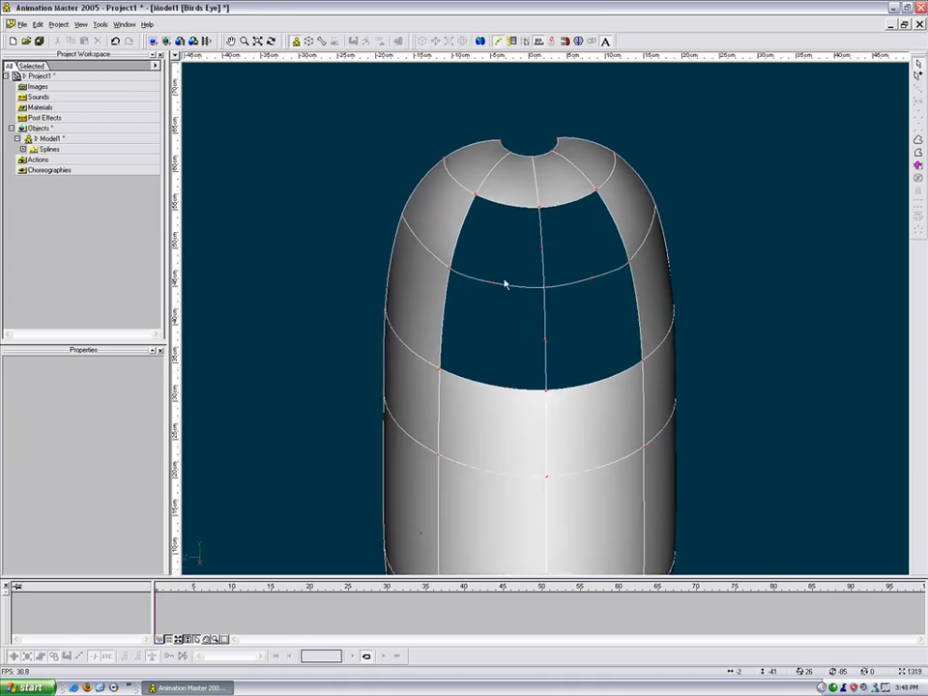
Step: Add a closed four-point spline patch around the middle crossing point of the front opening
key("a")
left_click(543, 246)
left_click(498, 288)
left_click(545, 338)
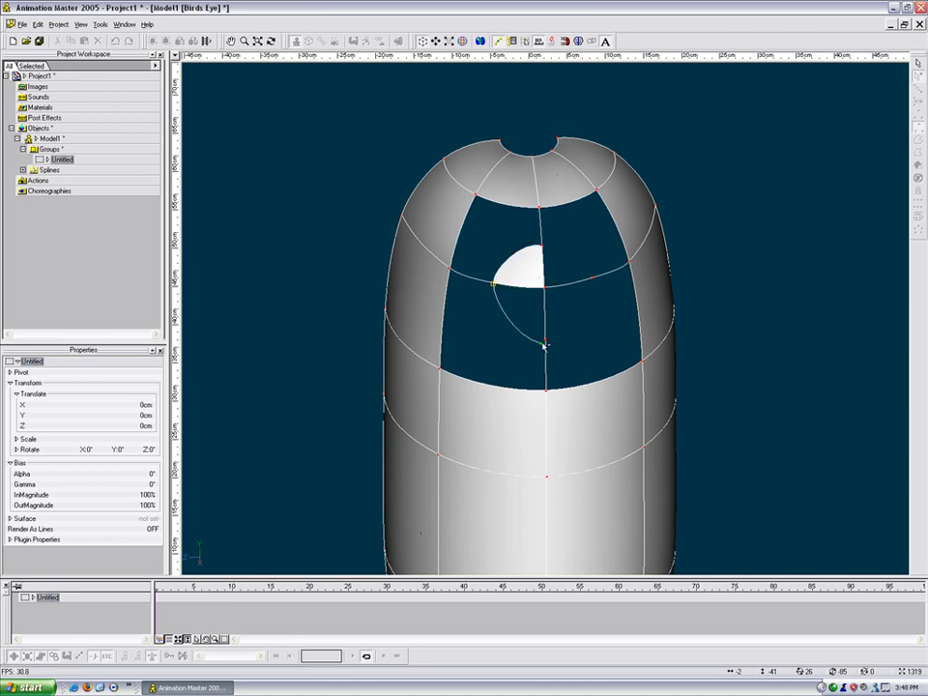
left_click(595, 275)
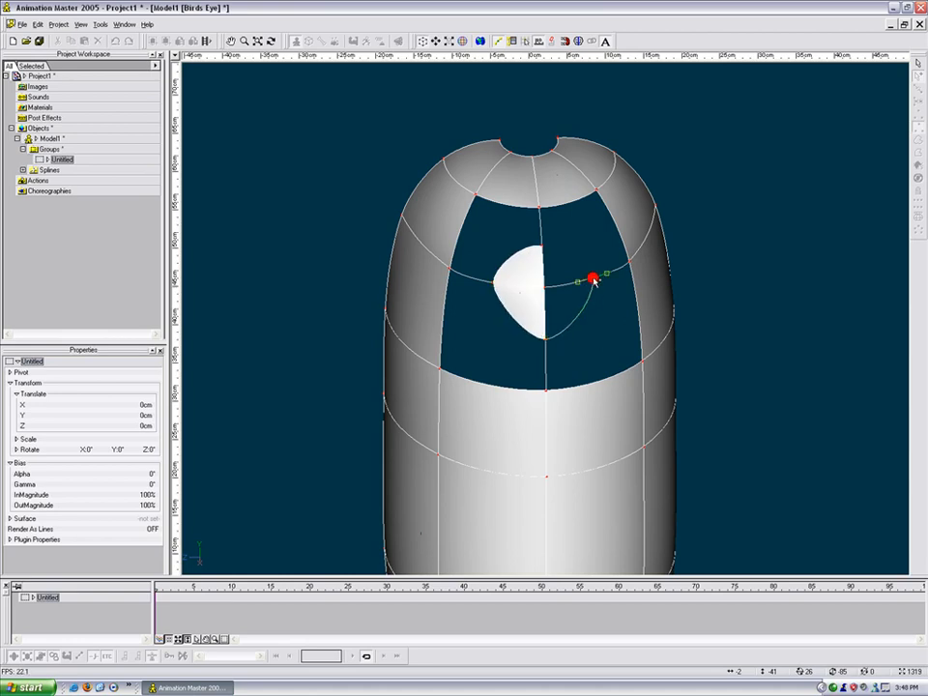
left_click(544, 248)
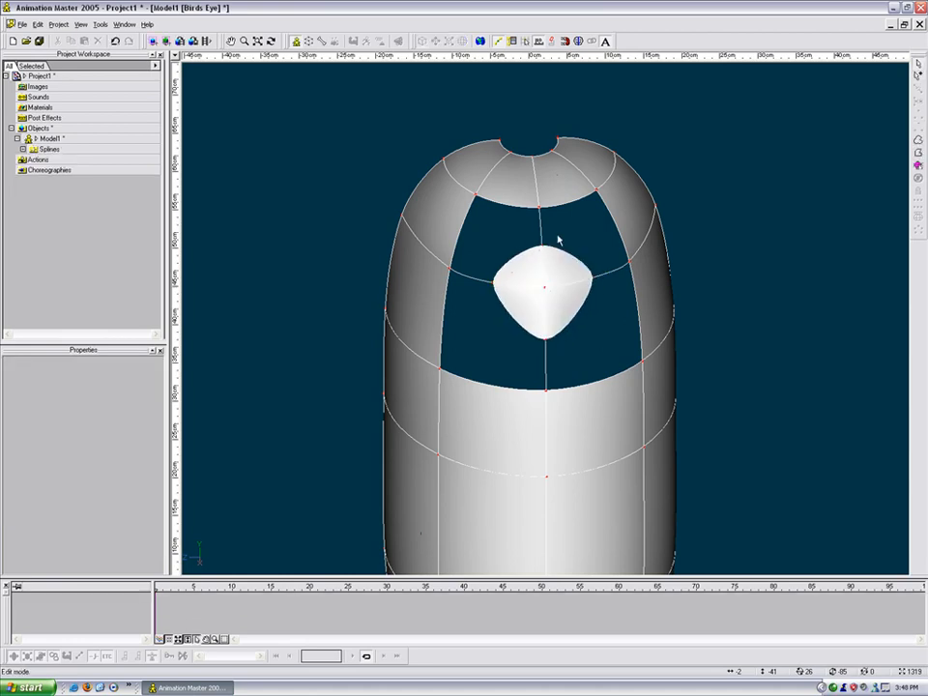
Step: Orbit the model to inspect the new diamond patch
key("t")
left_click_drag(549, 292, 575, 278)
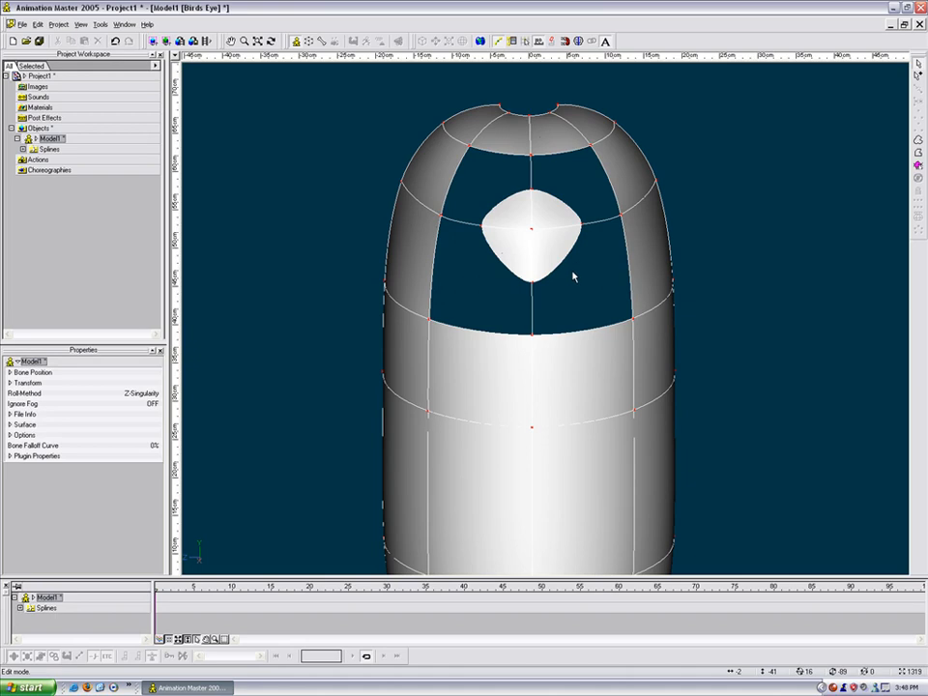
left_click_drag(578, 267, 574, 288)
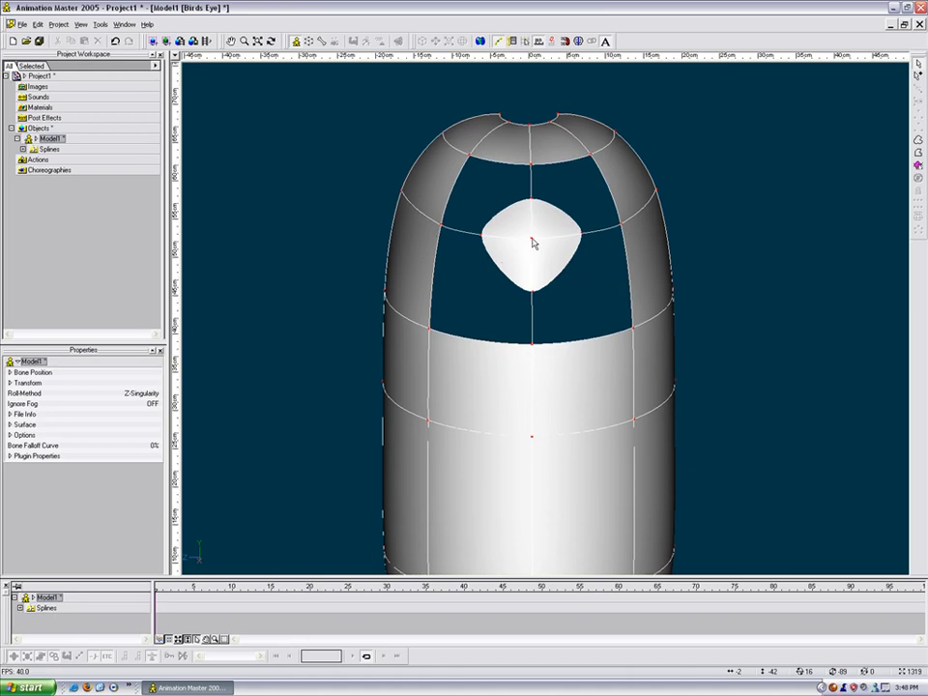
left_click_drag(532, 243, 539, 251)
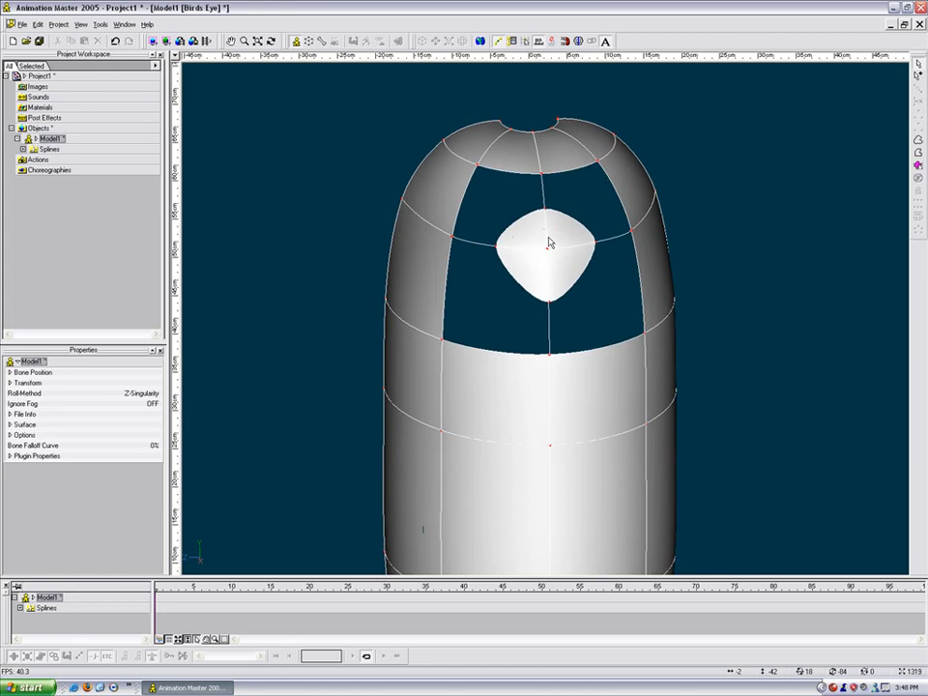
Step: In wireframe, break the spline at the diamond's centre point to clear its inner splines
key("8")
left_click(557, 238)
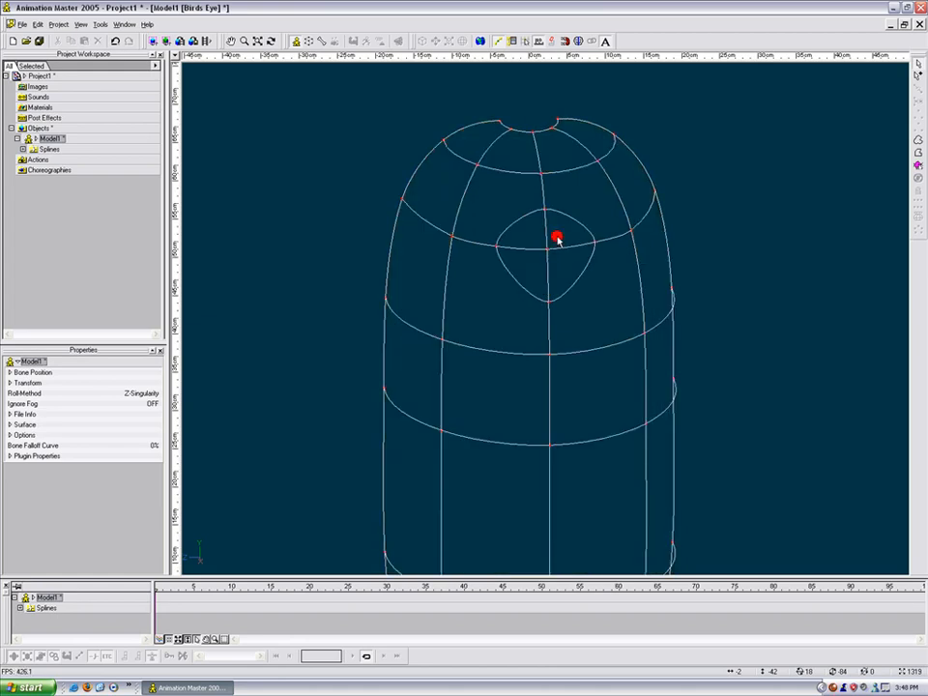
scroll(558, 237, "up", 1)
middle_click_drag(558, 233, 549, 238)
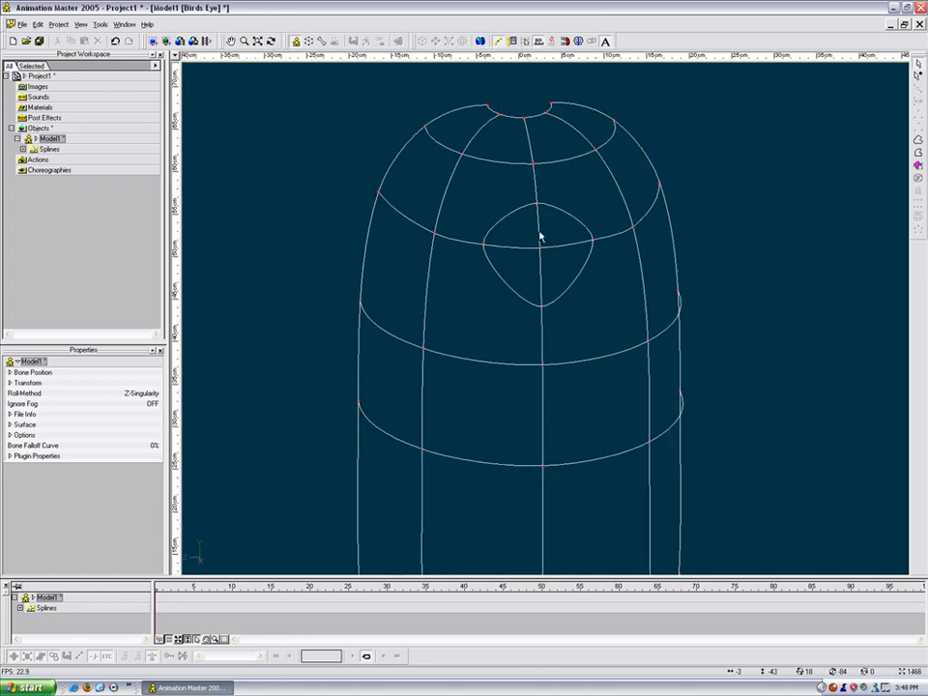
left_click(540, 247)
key("k")
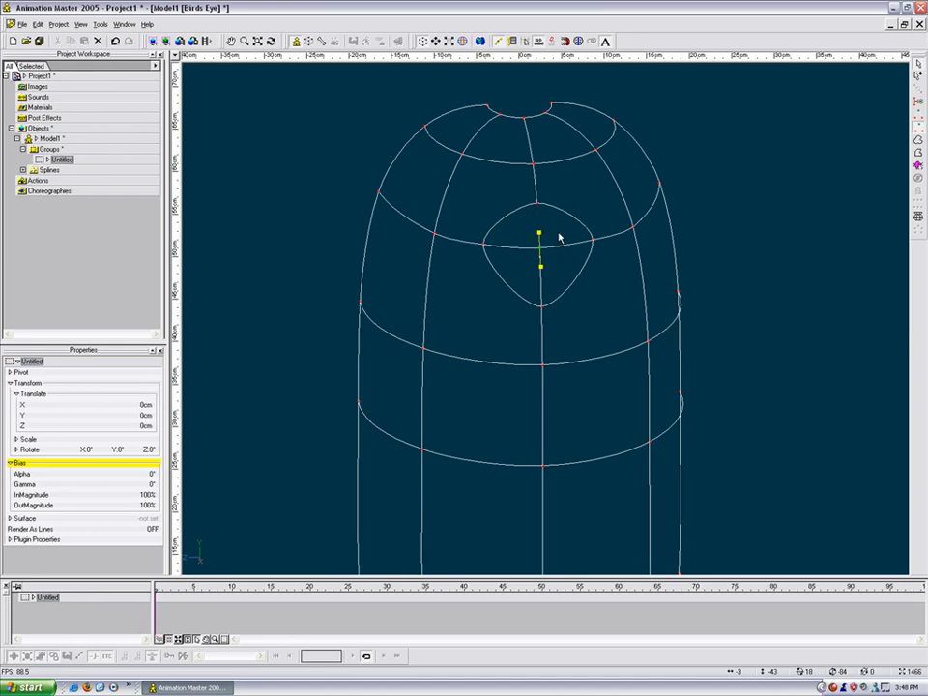
left_click(546, 273)
left_click(541, 263)
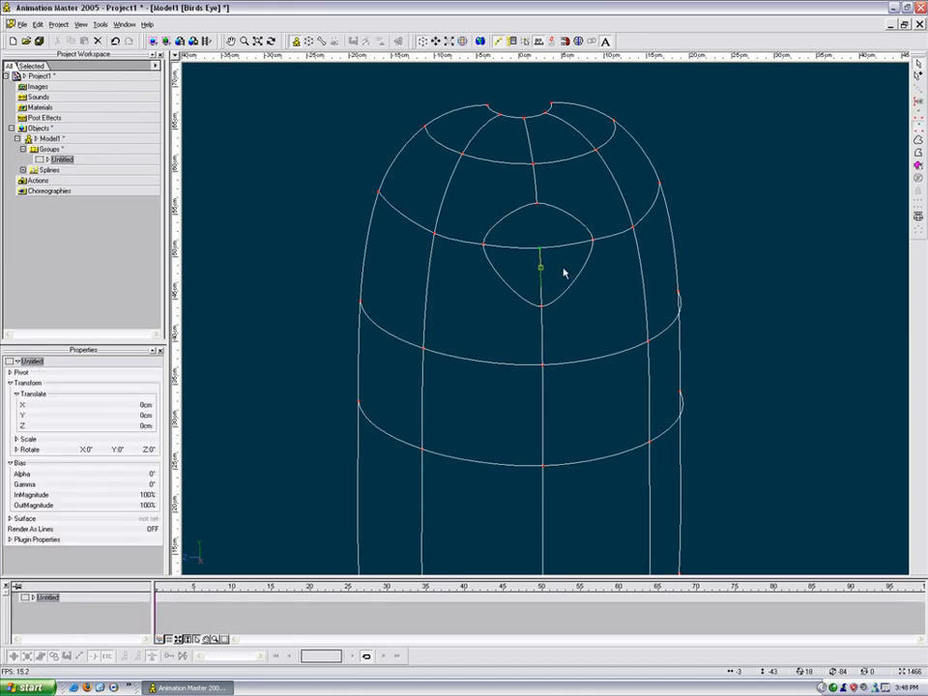
left_click(555, 273)
left_click(533, 253)
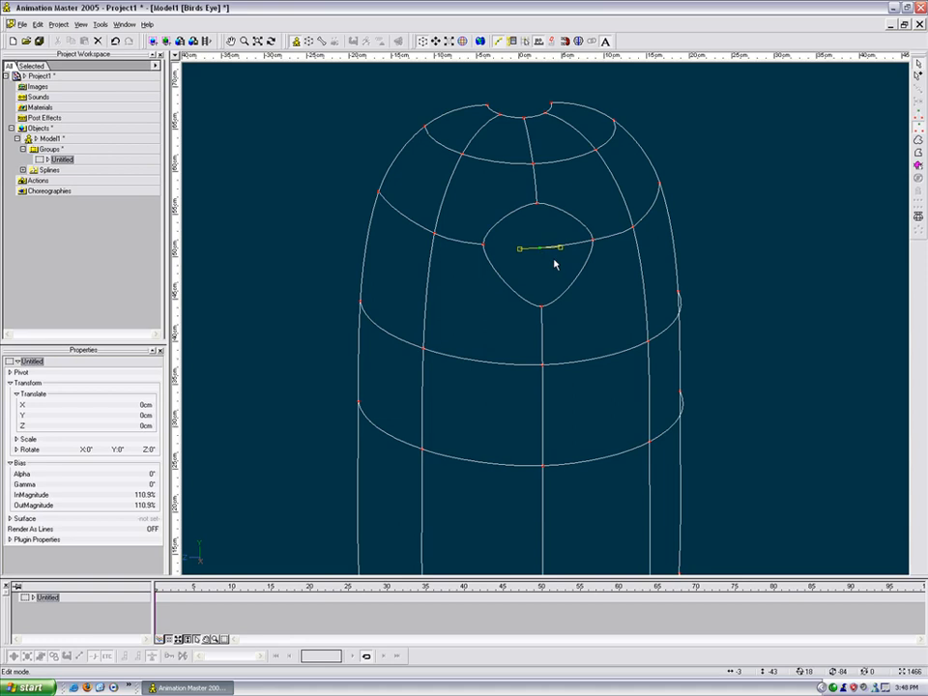
left_click(555, 264)
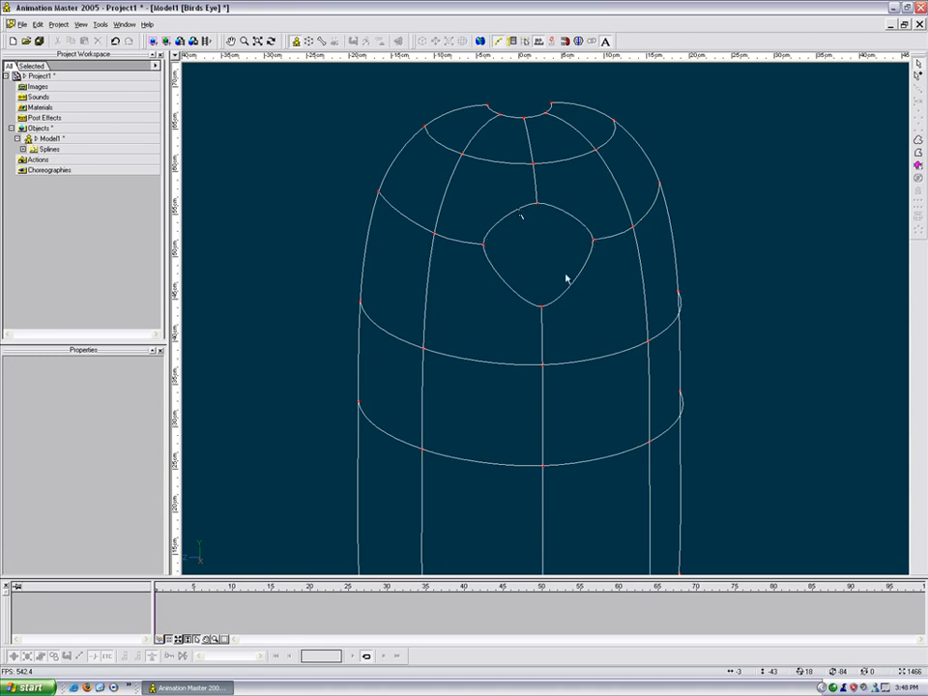
Step: Adjust the diamond's top and bottom corner handles to round it, undoing the last change
left_click_drag(537, 208, 583, 204)
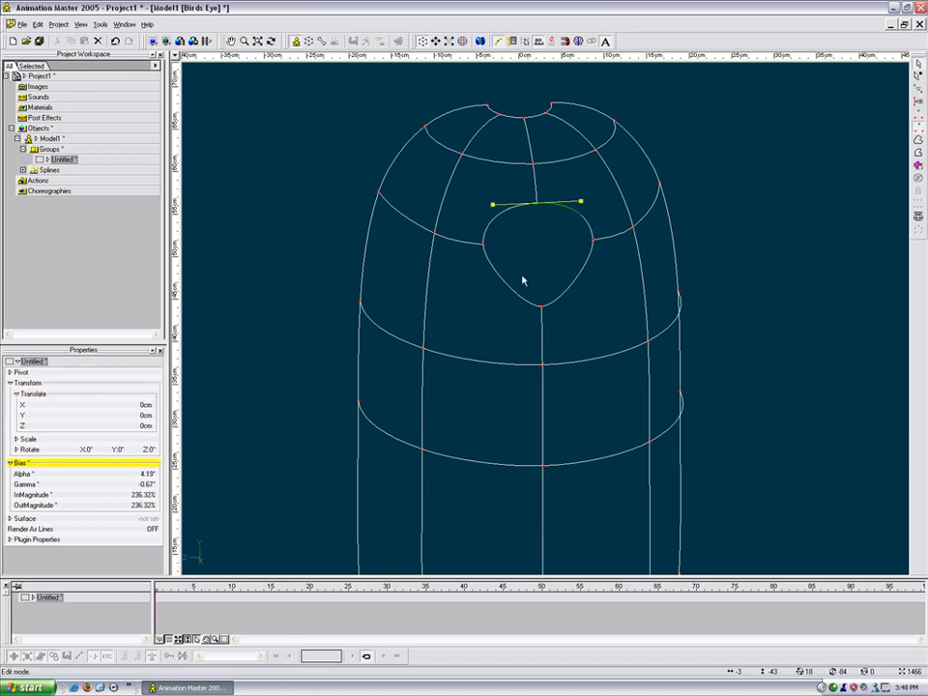
left_click(542, 305)
left_click_drag(555, 314, 583, 308)
key("Tab")
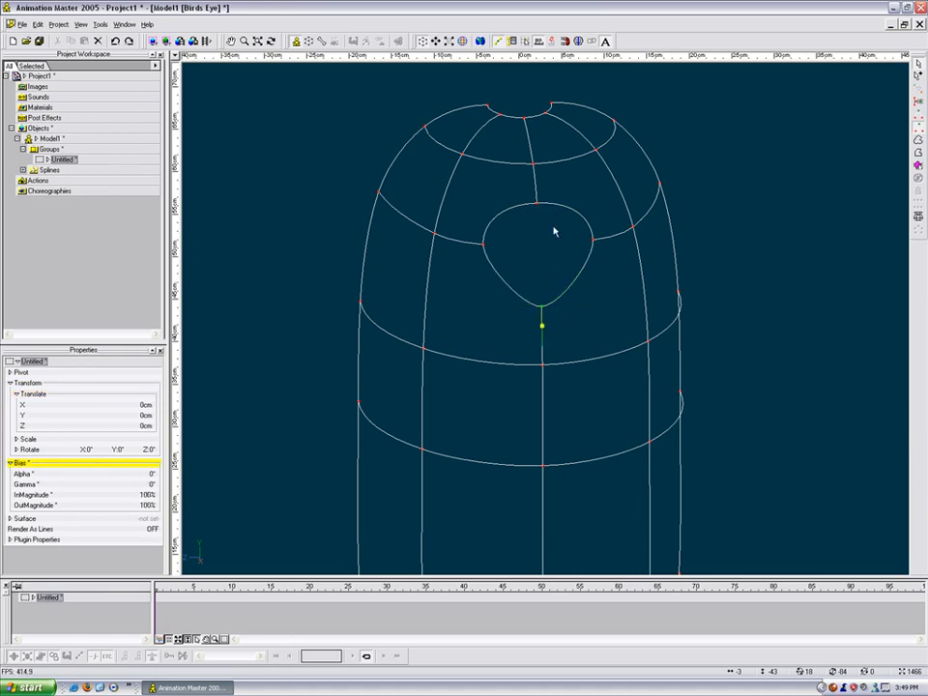
key("ctrl+z")
key("ctrl+z")
left_click(551, 238)
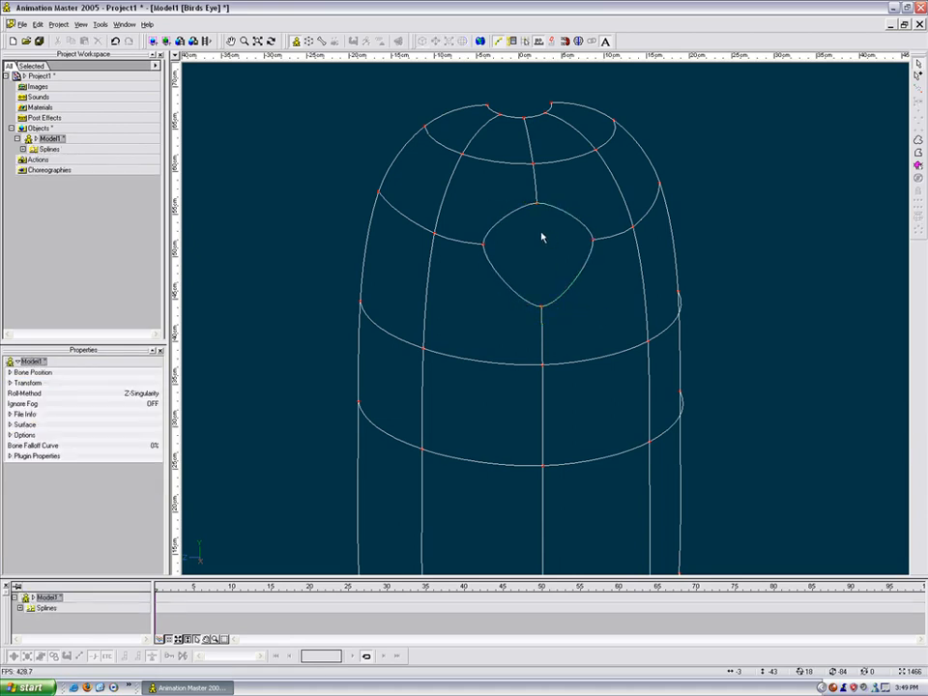
left_click(508, 220)
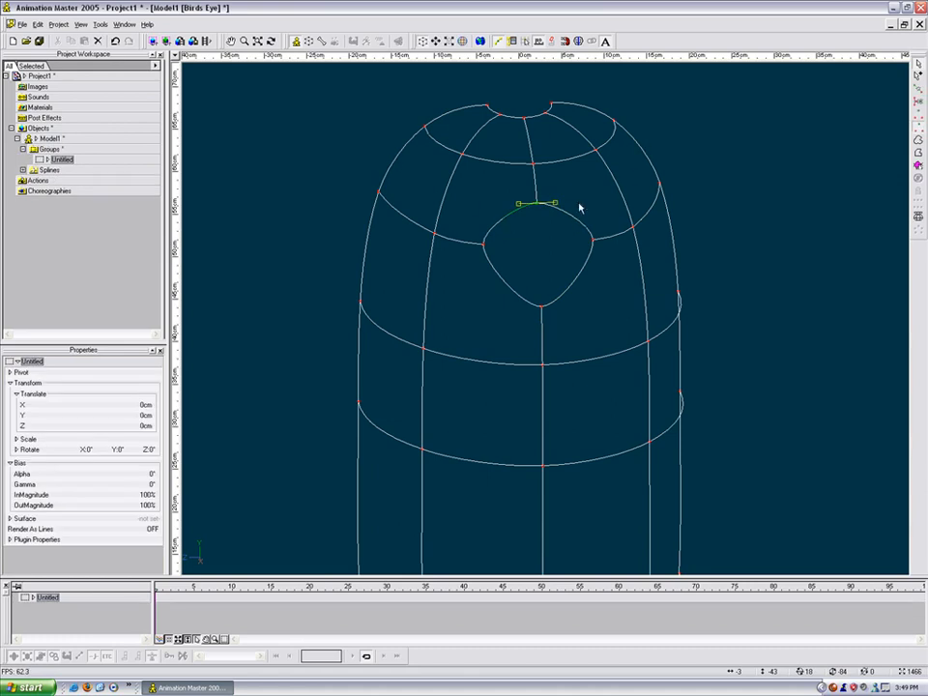
left_click(465, 214)
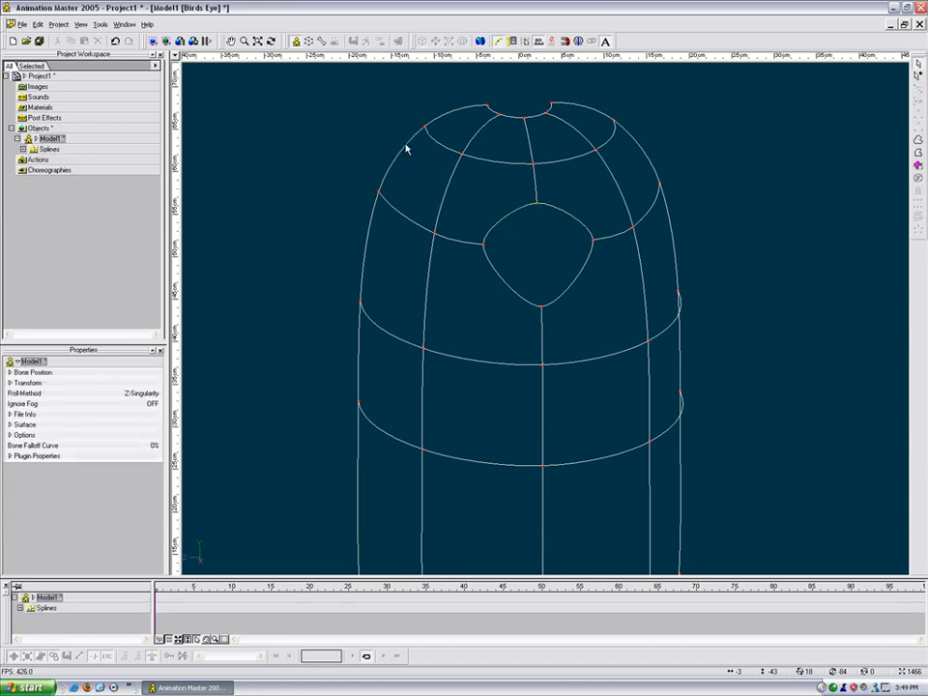
Step: Add points on the two left vertical splines and join them with a spline toward the diamond's top-left
left_click(406, 145)
key("y")
left_click(450, 181)
key("y")
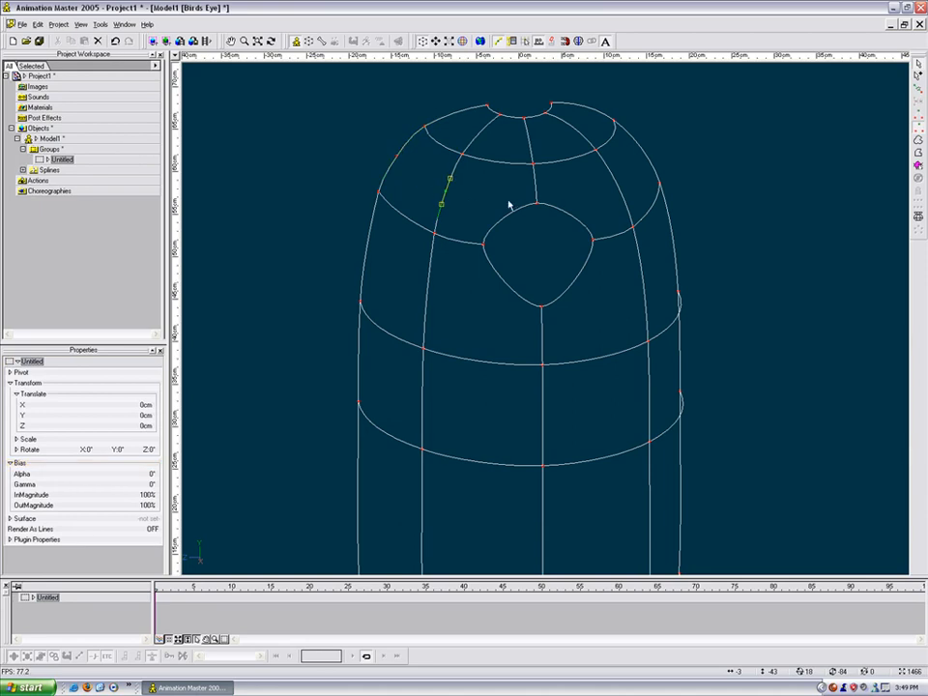
left_click(413, 192)
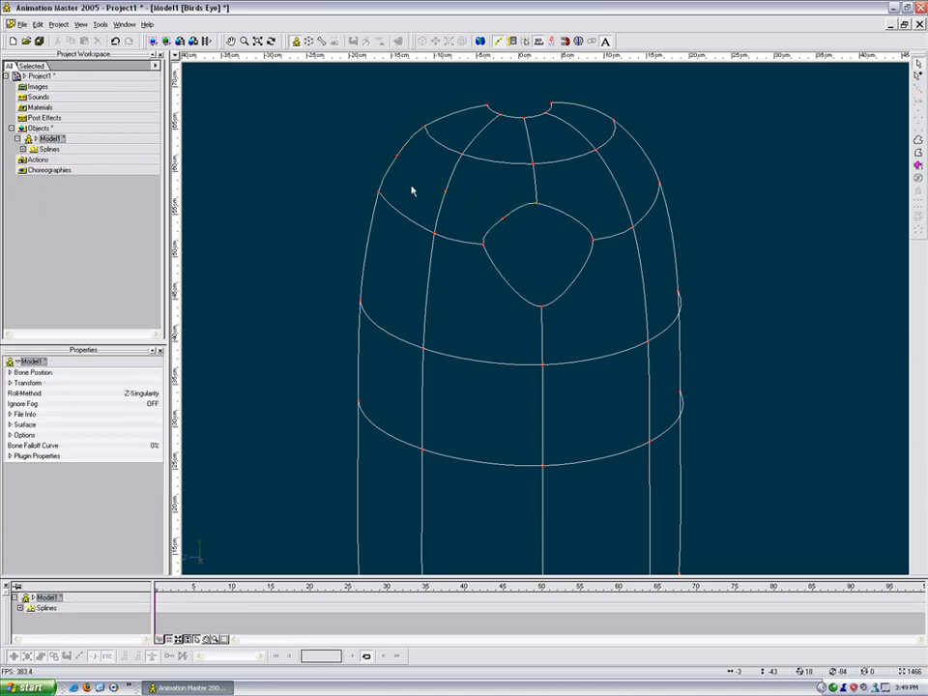
key("a")
left_click_drag(397, 156, 445, 191)
left_click(476, 205)
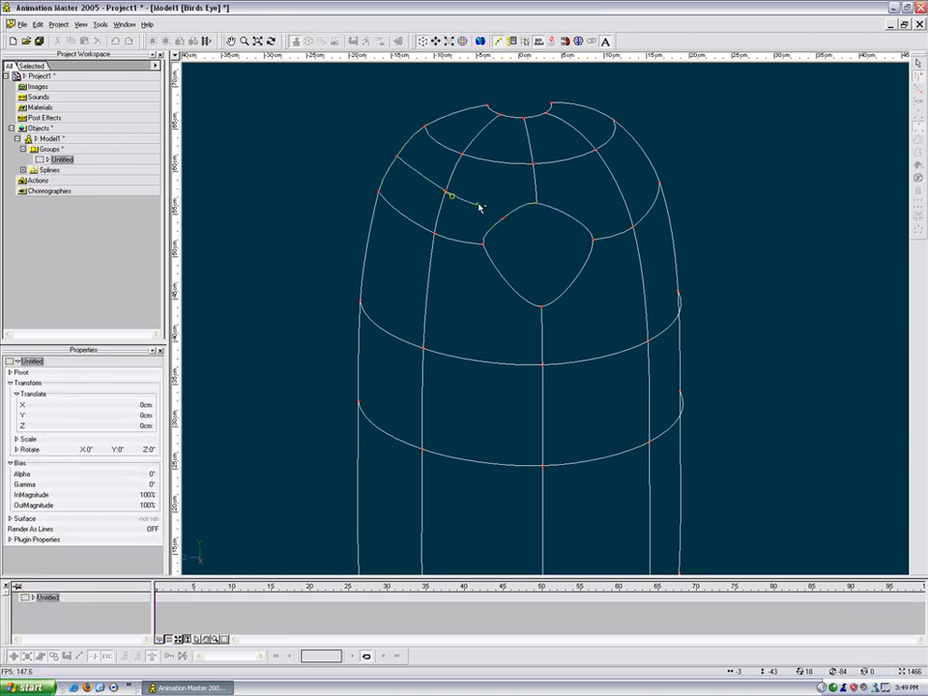
key("Escape")
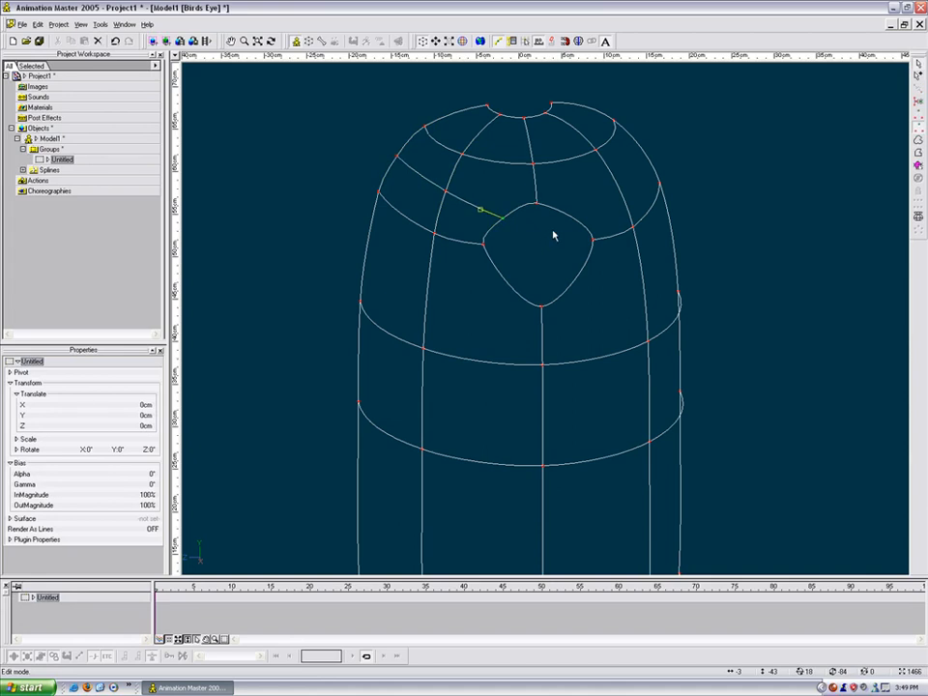
Step: Draw a spline from the diamond's upper-right corner up to the torso's upper-right point
left_click(658, 182)
left_click(569, 222)
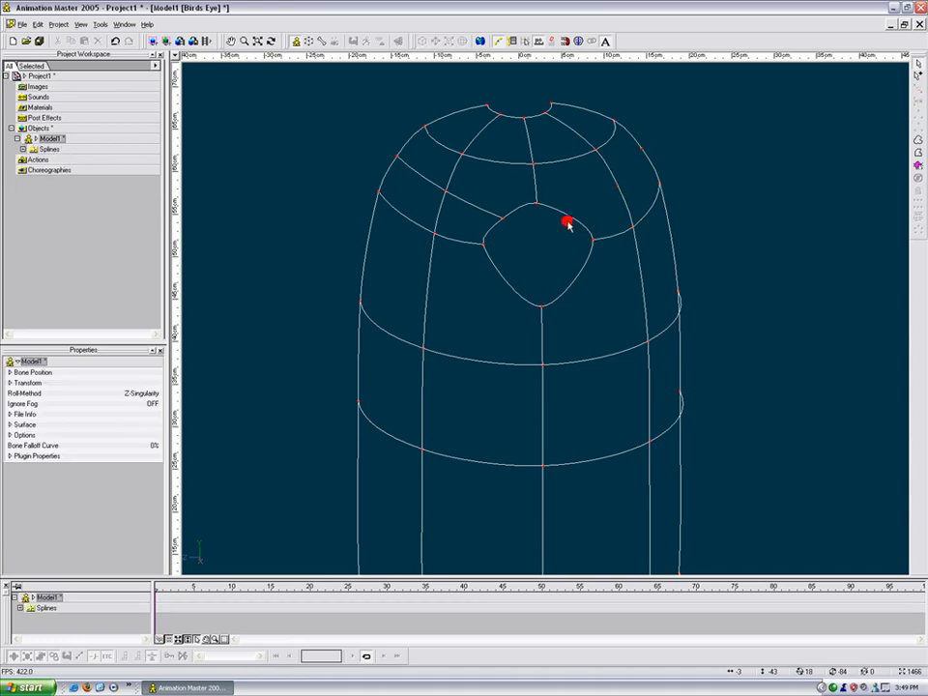
left_click(569, 222)
left_click(560, 220)
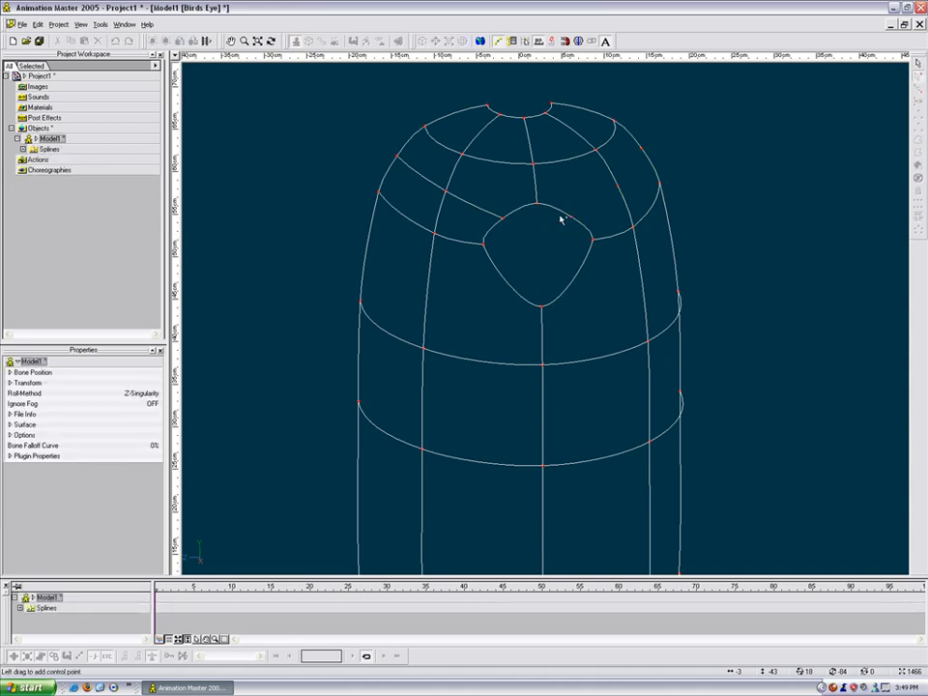
left_click(572, 219)
left_click(618, 182)
left_click(643, 143)
key("Escape")
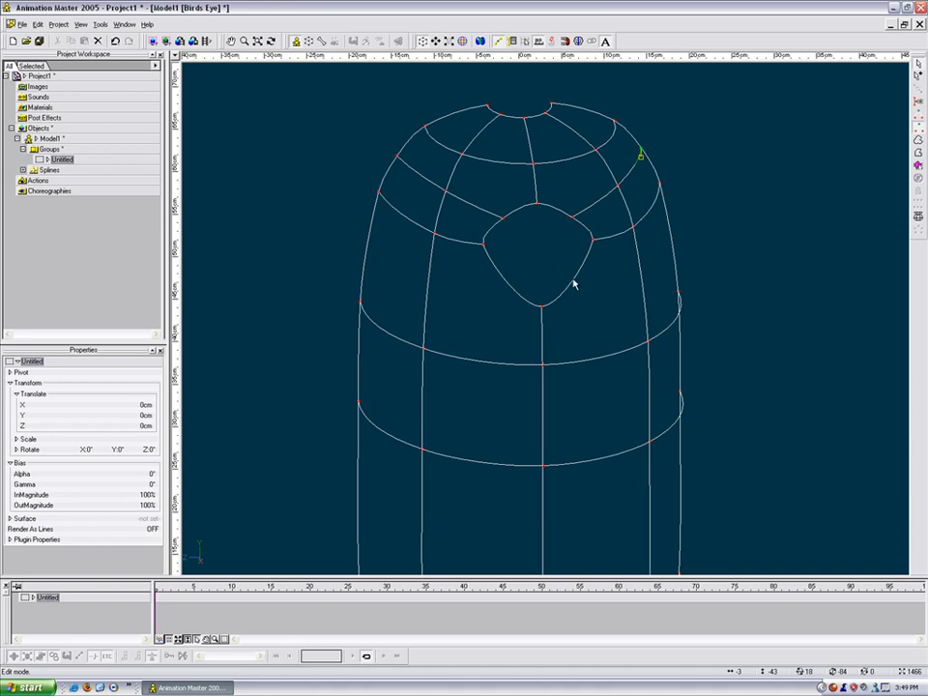
Step: Insert points on the right-side splines and connect the diamond's right point to the outer right edge
left_click(578, 284)
key("y")
left_click(643, 283)
key("y")
left_click(672, 240)
key("y")
left_click(692, 251)
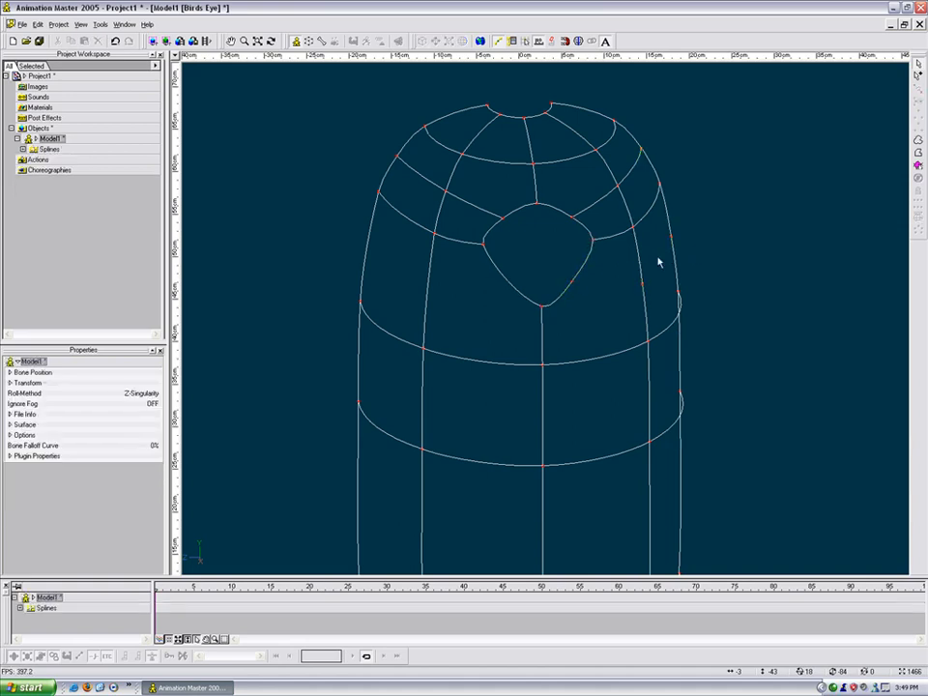
left_click(572, 281)
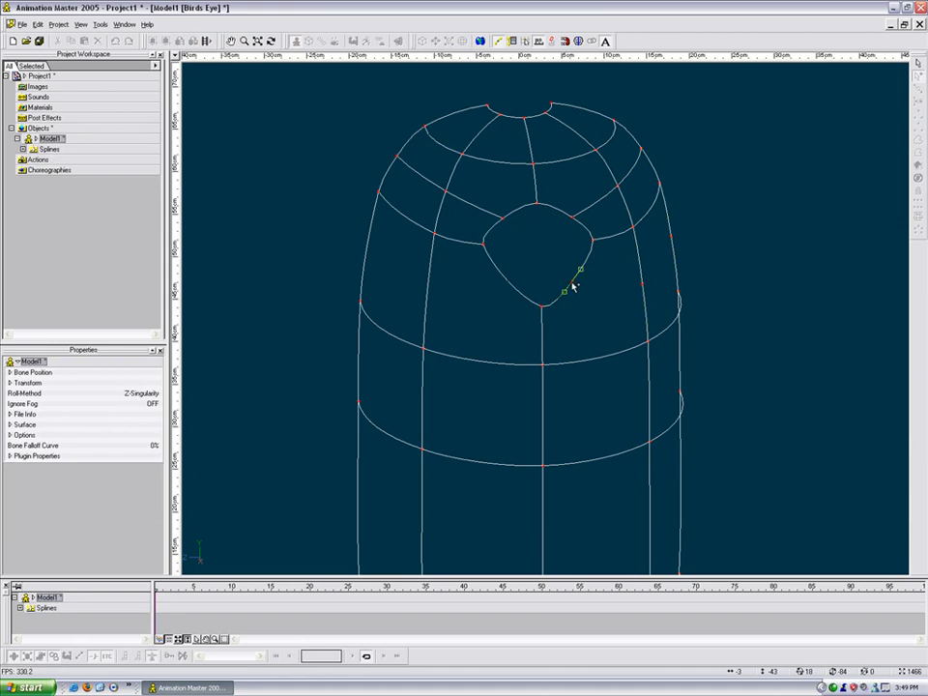
right_click(645, 283)
right_click(670, 239)
key("Escape")
Step: Insert points on the lower-left edges and link the left outline to the diamond's lower-left corner
left_click(515, 288)
key("y")
left_click(431, 302)
left_click(427, 303)
key("y")
left_click(371, 246)
left_click(368, 247)
key("y")
left_click(396, 264)
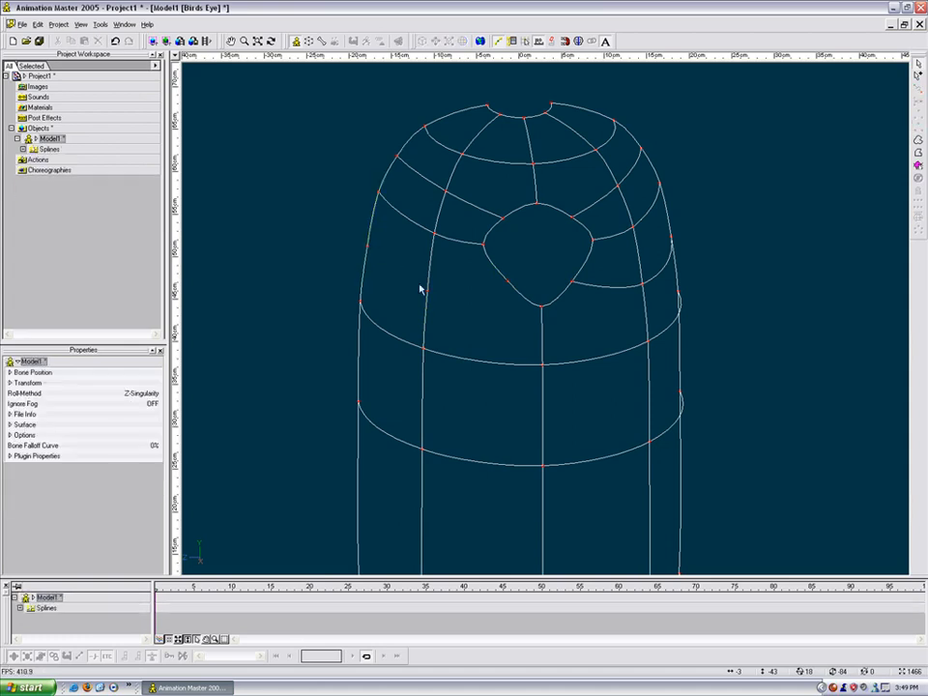
key("a")
left_click_drag(368, 248, 427, 292)
left_click(507, 283)
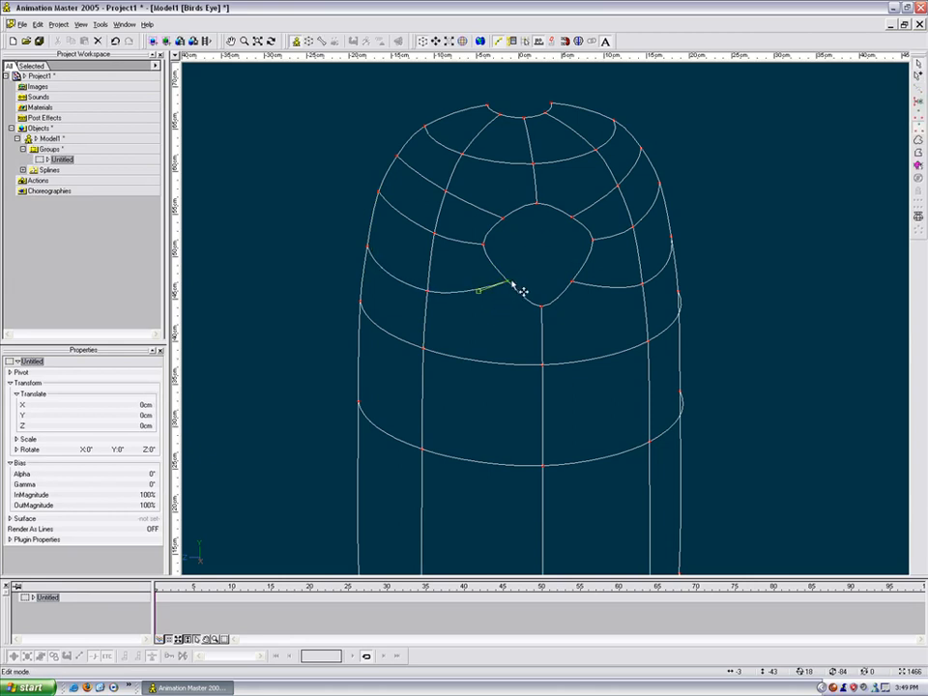
Step: In Right view, pull the opening's four corner points outward to round it
key("4")
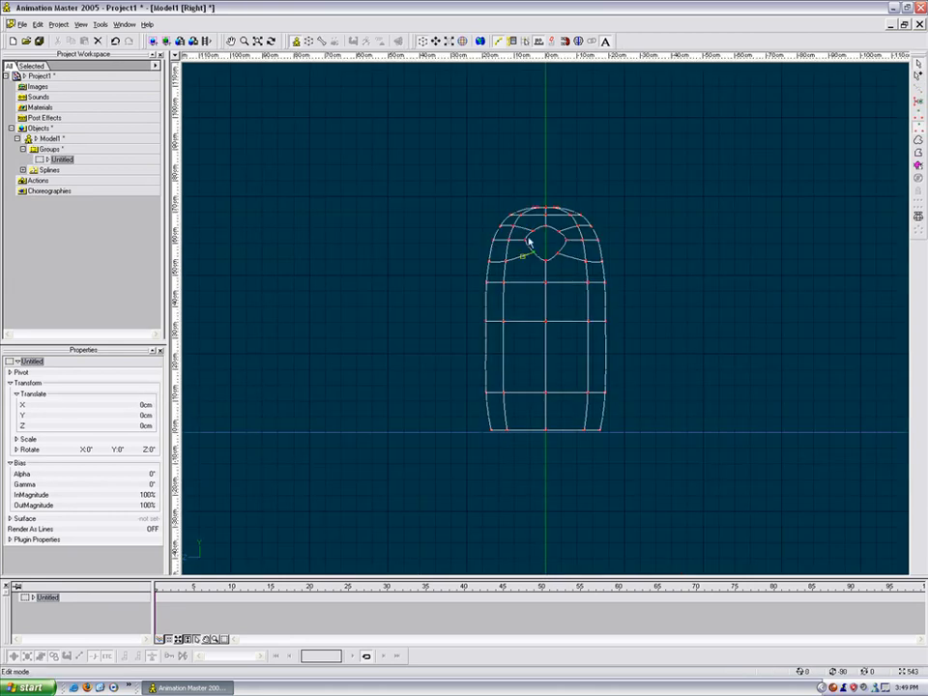
scroll(553, 228, "up", 9)
middle_click_drag(562, 198, 546, 381)
scroll(555, 357, "up", 3)
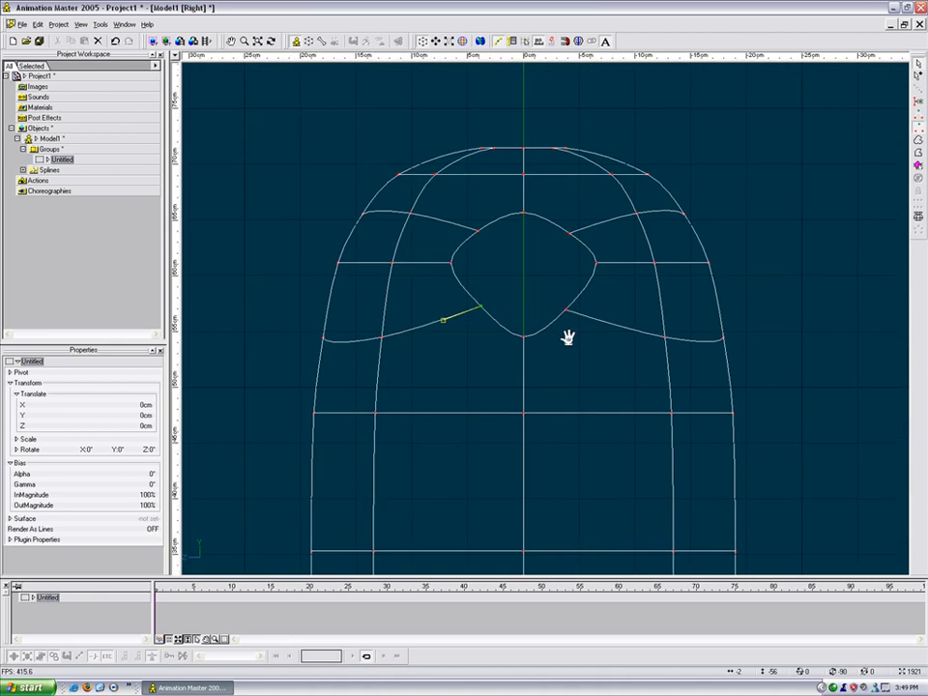
middle_click_drag(576, 317, 567, 344)
left_click_drag(485, 338, 470, 346)
left_click_drag(560, 336, 569, 344)
left_click_drag(564, 255, 573, 248)
left_click_drag(474, 253, 466, 247)
Step: Delete the left and right patches beneath the opening
scroll(493, 257, "down", 3)
key("t")
left_click_drag(526, 265, 521, 289)
key("Escape")
key("t")
key("Escape")
key("t")
key("m")
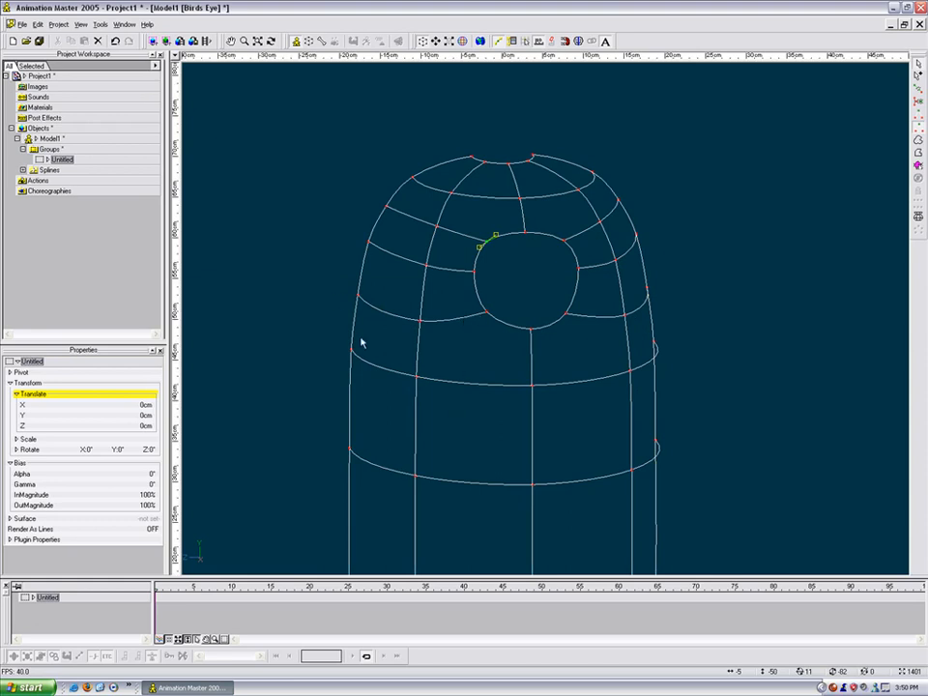
left_click_drag(344, 294, 472, 319)
key("Delete")
key("m")
key("t")
left_click_drag(647, 259, 484, 317)
key("Delete")
Step: Insert new control points along the upper ring below the opening
key("t")
left_click(437, 322)
key("y")
left_click(516, 322)
key("y")
left_click(522, 422)
left_click(524, 398)
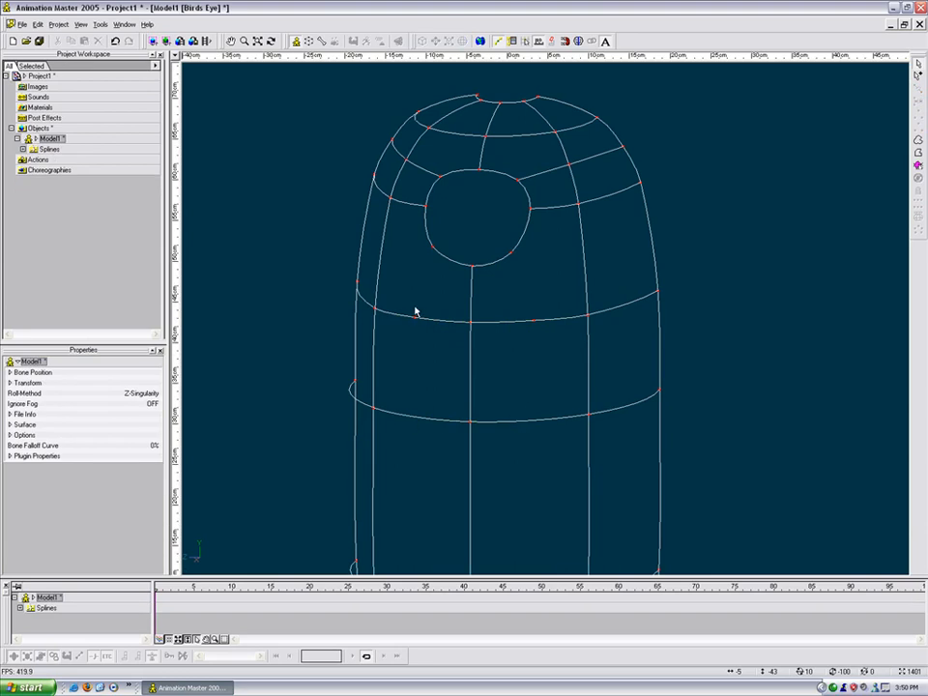
Step: Add a spline from the opening's lower-left edge through the upper ring, hooked onto the lower ring
key("a")
left_click(435, 251)
left_click(416, 319)
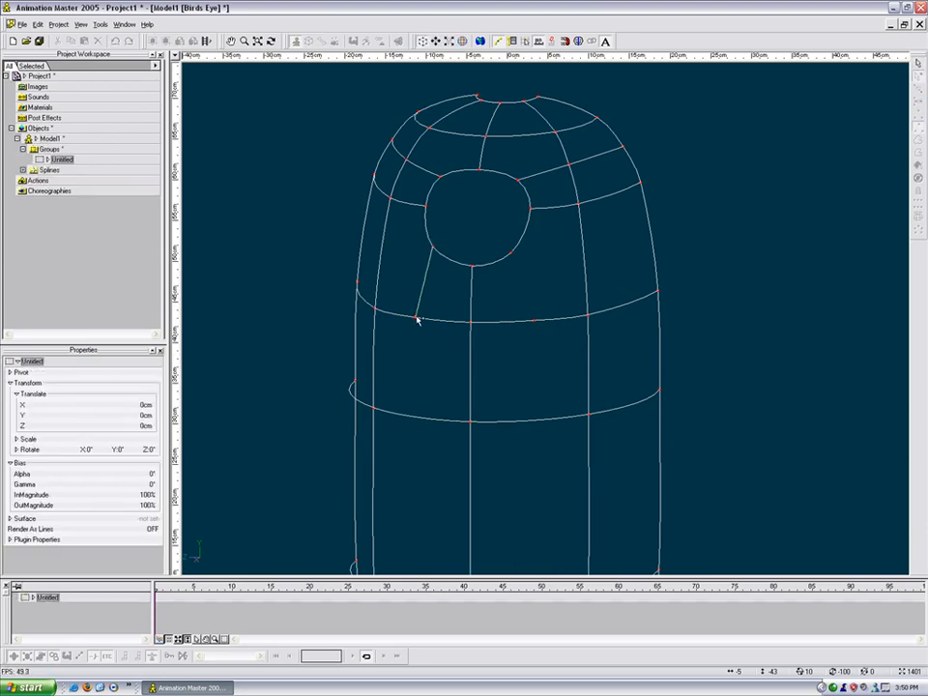
left_click(412, 388)
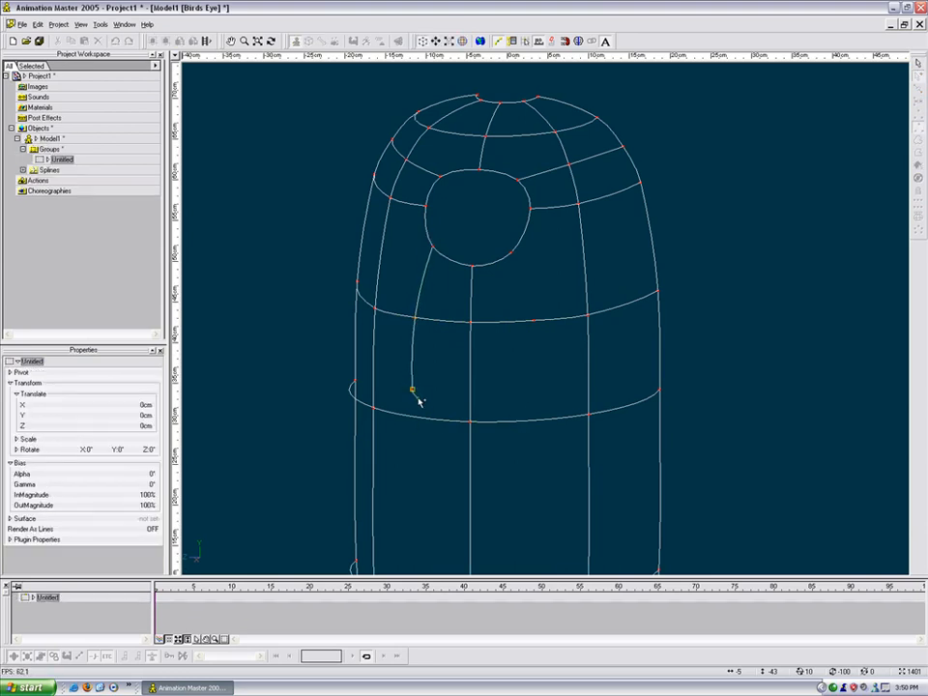
key("Escape")
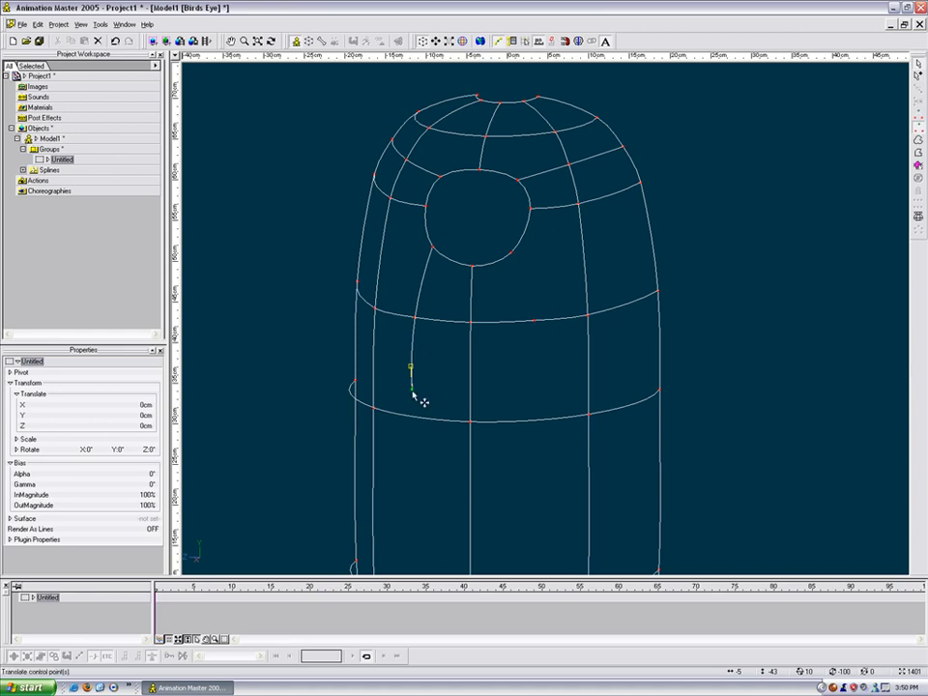
left_click_drag(412, 392, 413, 419)
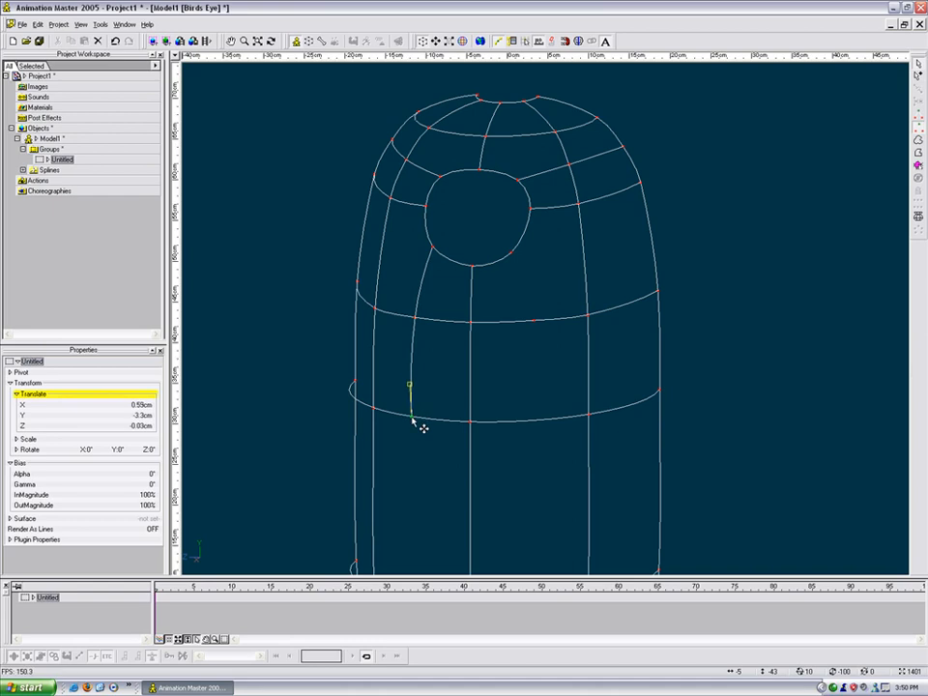
right_click(412, 419, "shift")
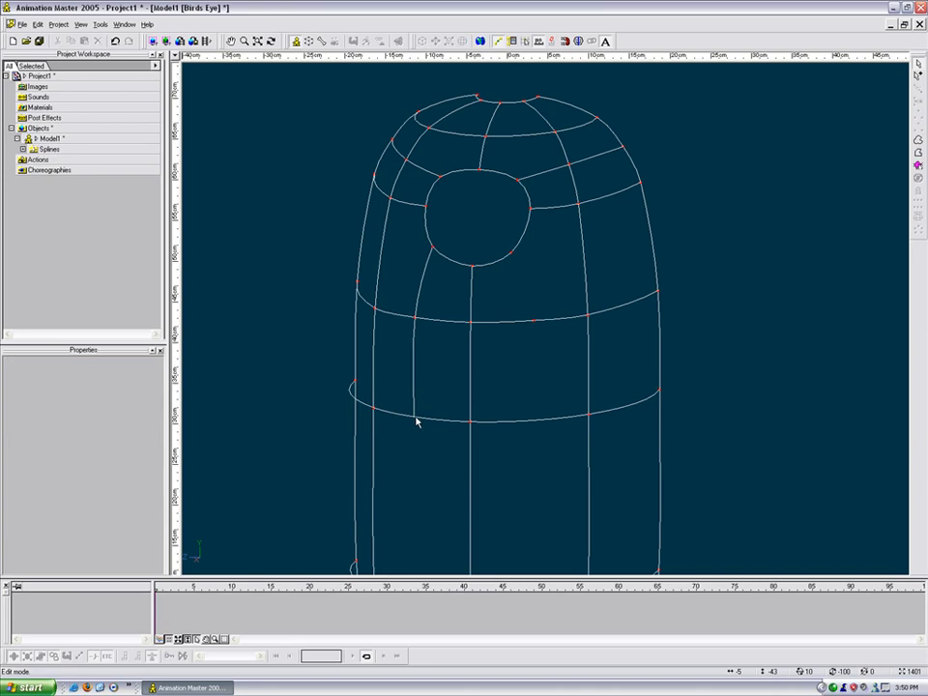
Step: Add a second spline from the opening's lower-right down onto the lower ring
key("a")
left_click_drag(512, 253, 532, 321)
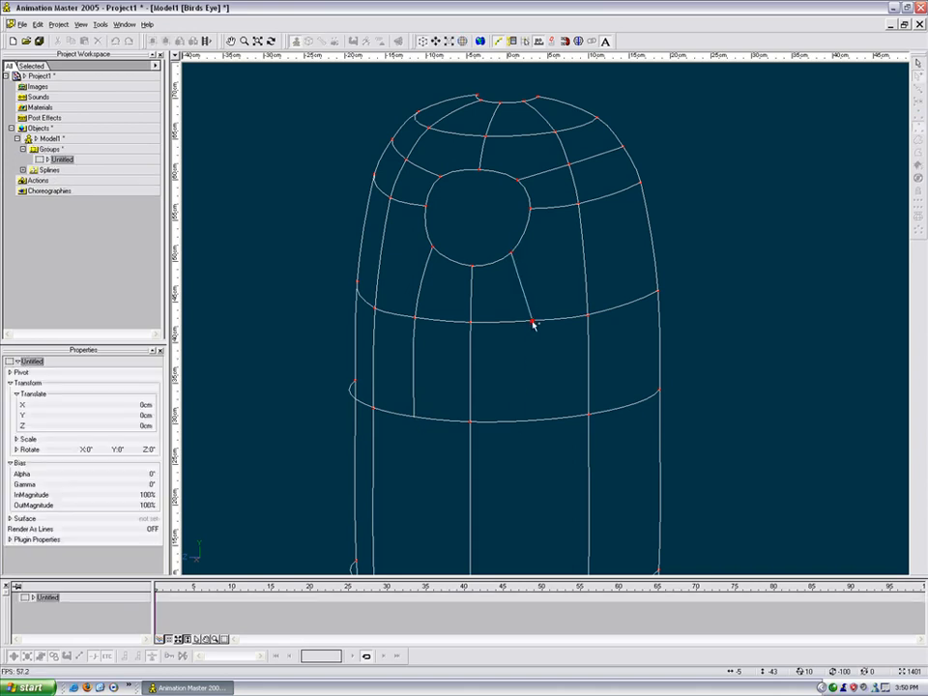
left_click(537, 406)
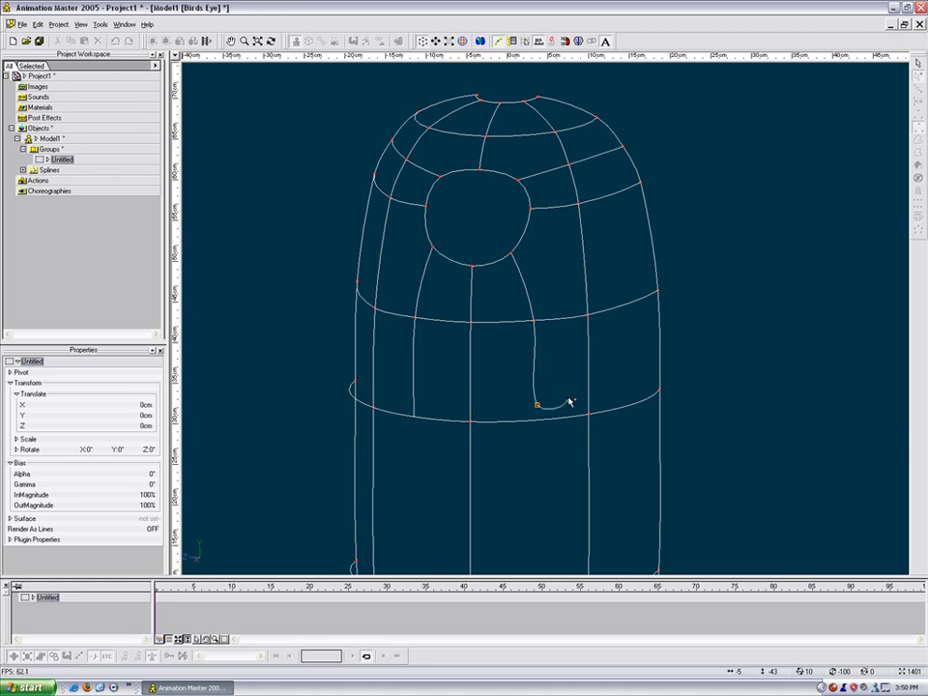
key("Escape")
left_click_drag(544, 410, 547, 431)
left_click(539, 424)
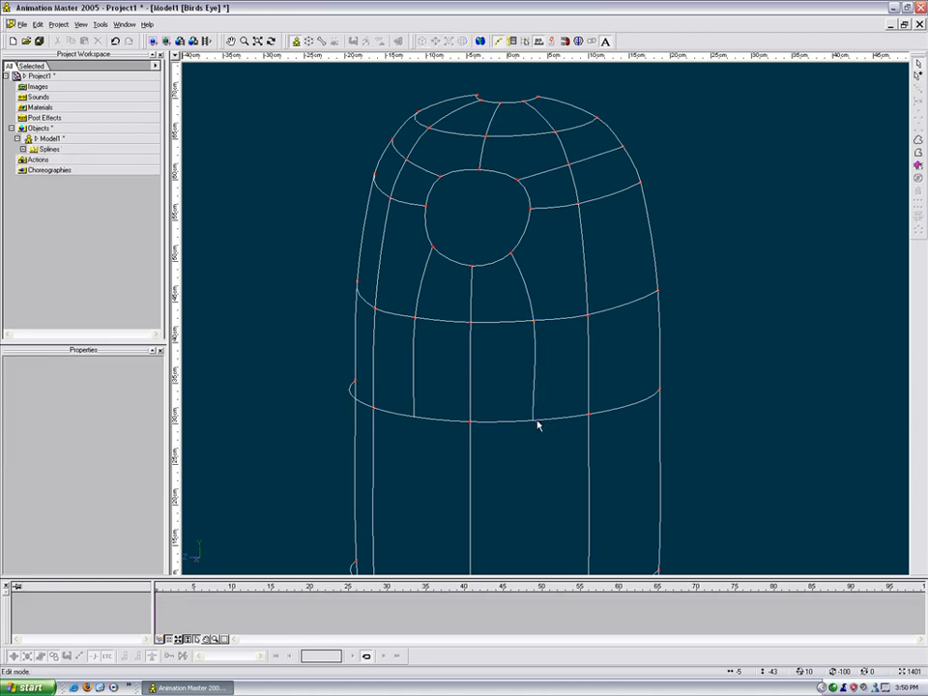
Step: Switch to shaded display and turn the model to inspect the holes
key("0")
key("t")
mouse_move(540, 383)
left_mouse_down()
mouse_move(533, 364)
mouse_move(478, 328)
left_mouse_up()
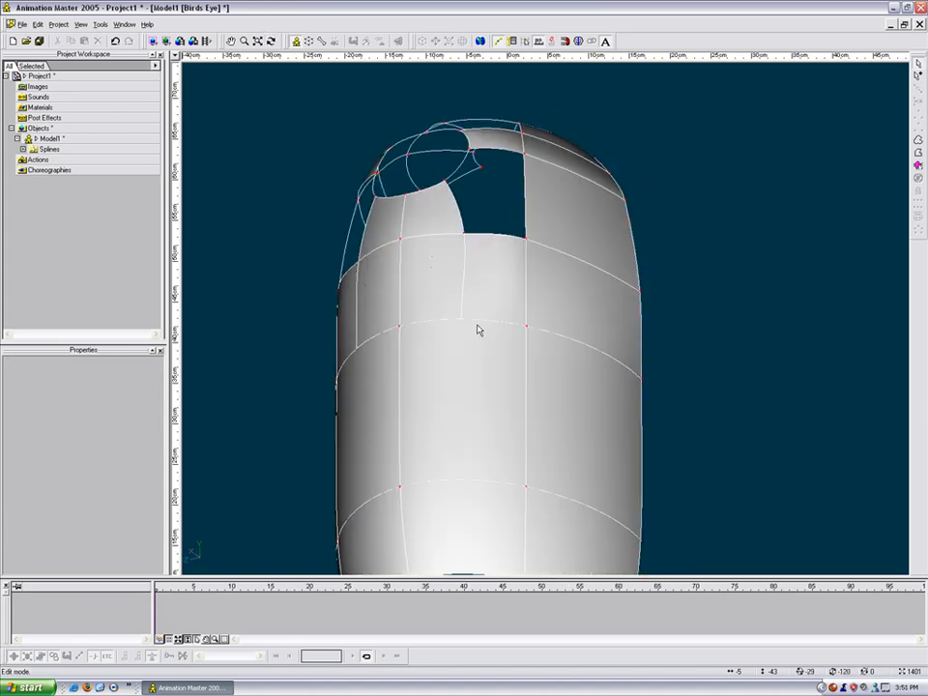
key("t")
left_click_drag(408, 348, 491, 359)
scroll(424, 374, "down", 5)
key("t")
key("t")
scroll(489, 328, "up", 3)
left_click_drag(447, 259, 549, 398)
Step: Select the points around the left hole and fill it with a patch
key("t")
left_click_drag(890, 238, 600, 295)
key("Escape")
left_click_drag(335, 270, 436, 403)
key("t")
left_click_drag(507, 214, 440, 237)
key("Escape")
Step: Select the points around the upper hole and fill it with a patch
key("t")
key("Escape")
left_click(365, 195)
left_click_drag(365, 195, 456, 270)
left_click(919, 237)
key("t")
left_click_drag(625, 241, 556, 233)
key("Escape")
left_click(438, 209)
left_click_drag(434, 214, 542, 282)
left_click(920, 234)
key("t")
key("Escape")
left_click(611, 266)
scroll(549, 284, "down", 1)
key("t")
key("Escape")
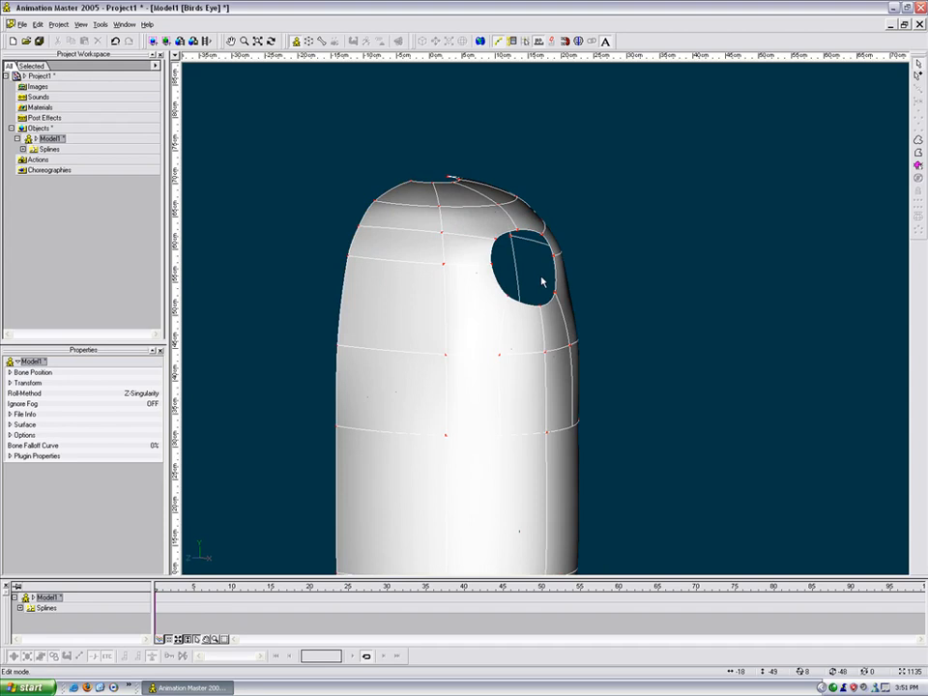
Step: In Front wireframe view, extrude the shoulder opening twice, pushing each new ring out to the right
key("1")
key("0")
mouse_move(653, 226)
middle_mouse_down()
mouse_move(510, 317)
mouse_move(533, 315)
middle_mouse_up()
scroll(509, 317, "up", 10)
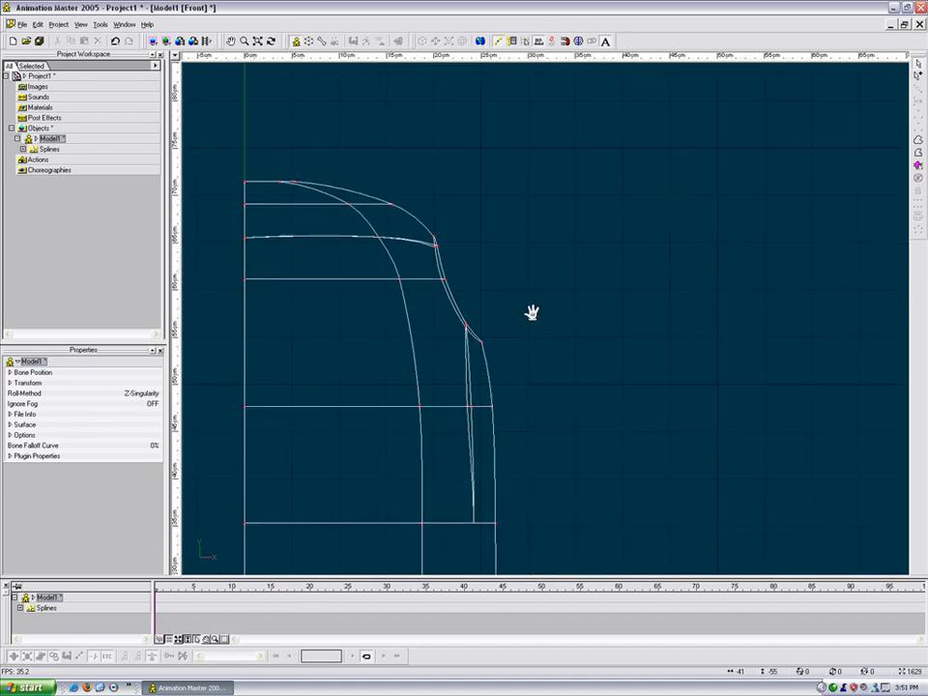
left_click_drag(519, 362, 430, 224)
key("Tab")
key("Tab")
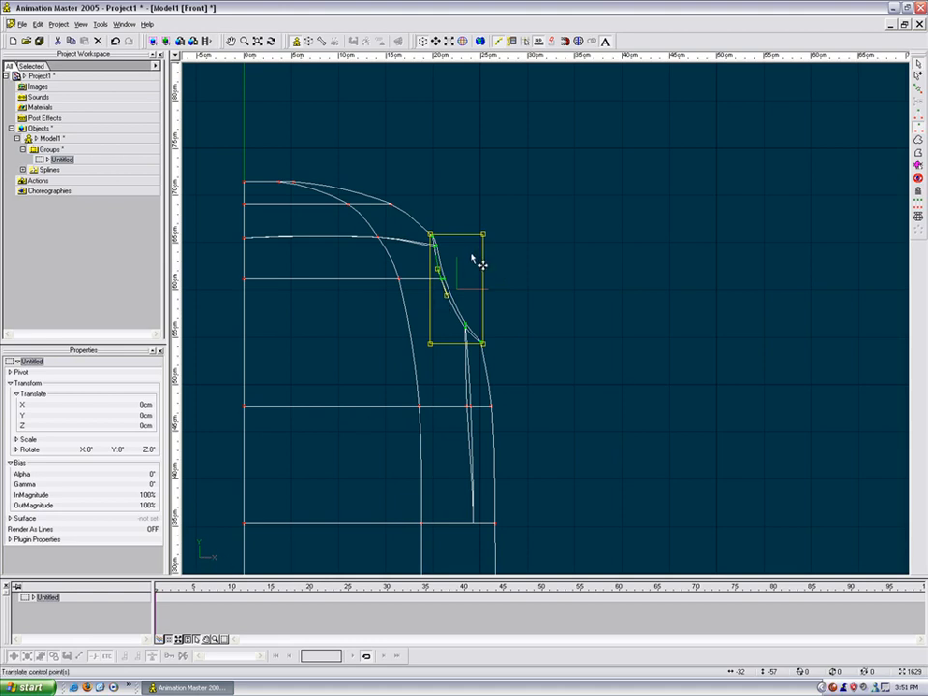
left_click_drag(471, 262, 511, 267)
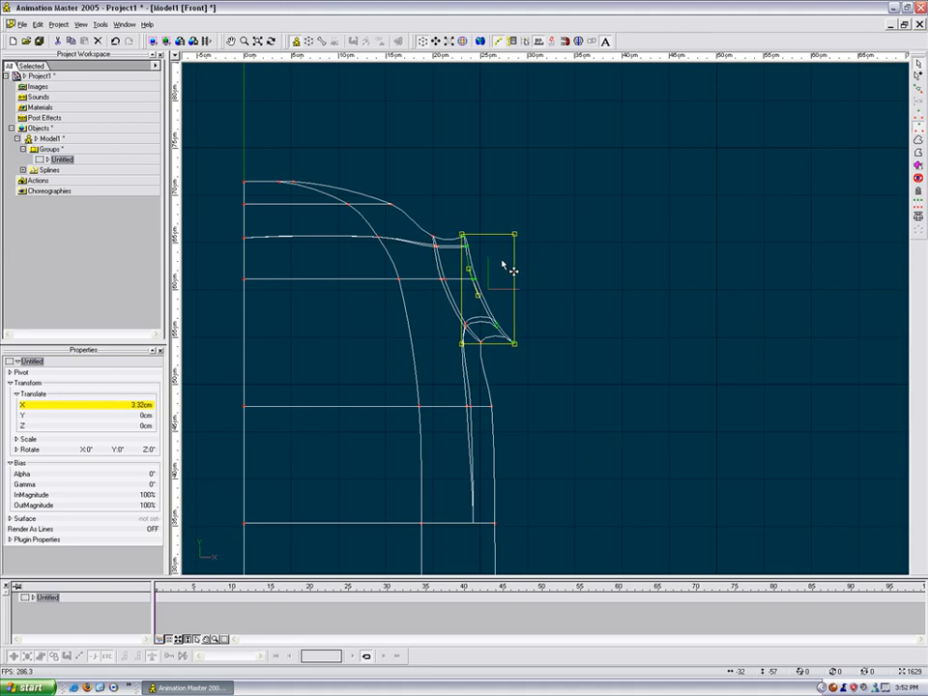
left_click(574, 270)
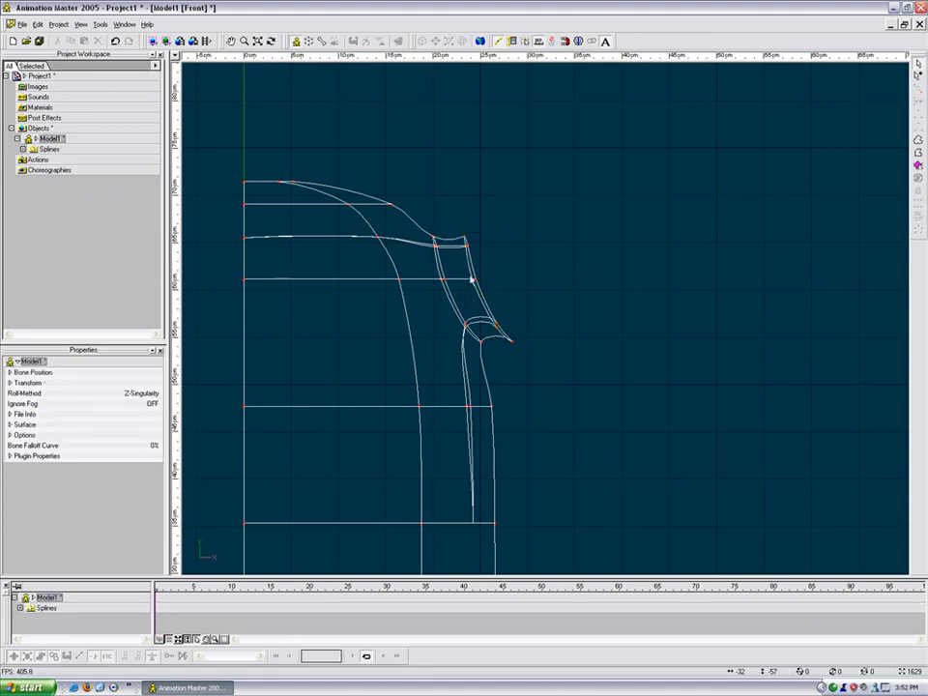
left_click_drag(452, 224, 488, 351)
key("p")
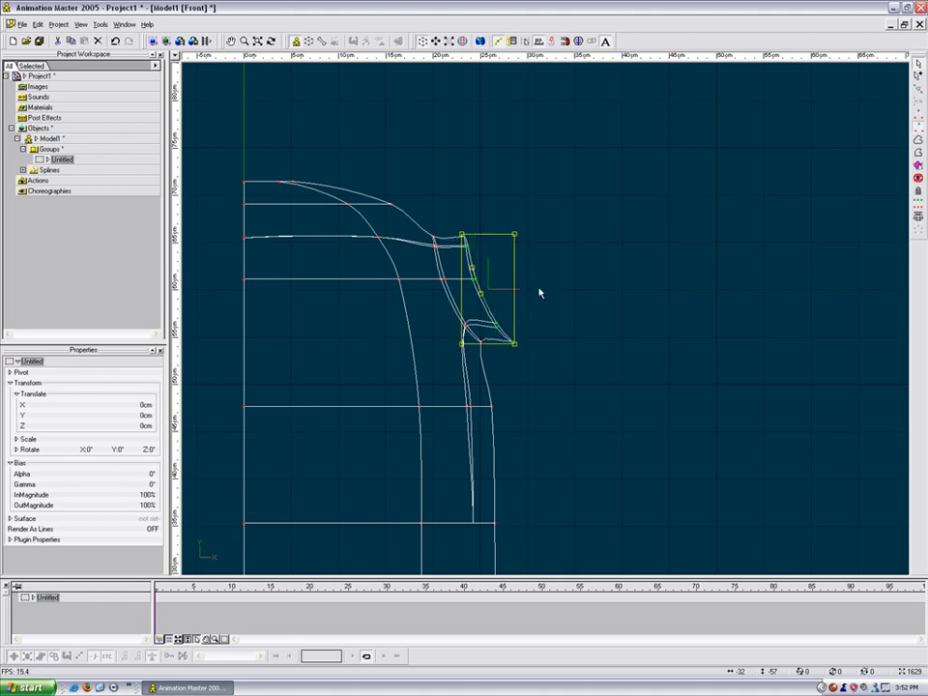
left_click_drag(507, 292, 878, 290)
Step: Dip and raise the arm's top points into a shoulder hump with gentle bulges
left_click_drag(814, 408, 722, 336)
left_click_drag(431, 253, 481, 196)
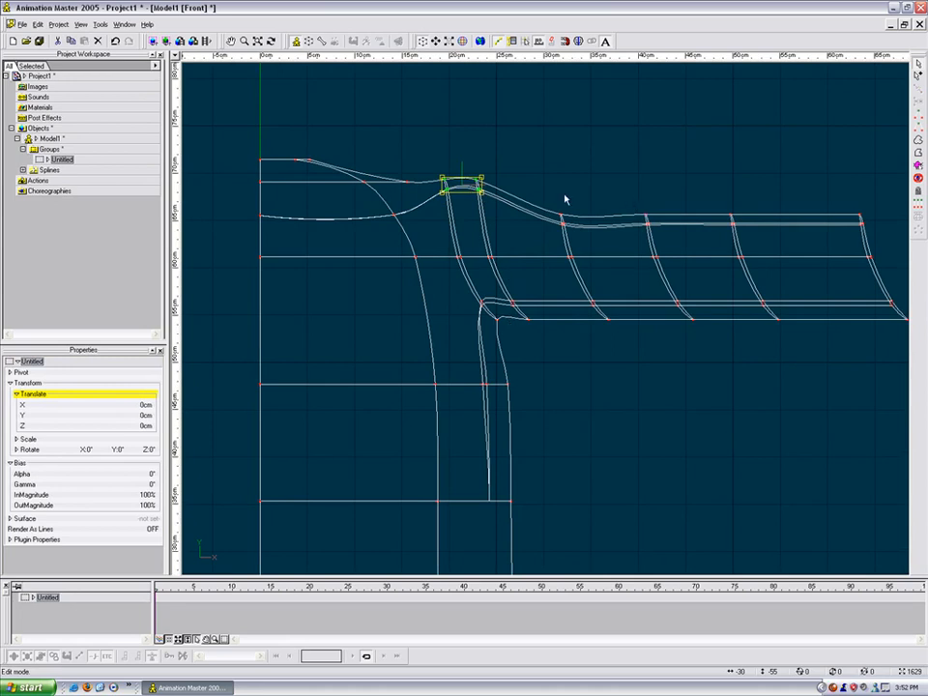
left_click(654, 241)
left_click(649, 224)
left_click_drag(648, 223, 655, 237)
left_click_drag(582, 197, 564, 210)
left_click_drag(496, 158, 495, 215)
left_click_drag(455, 168, 509, 217)
left_click(487, 183)
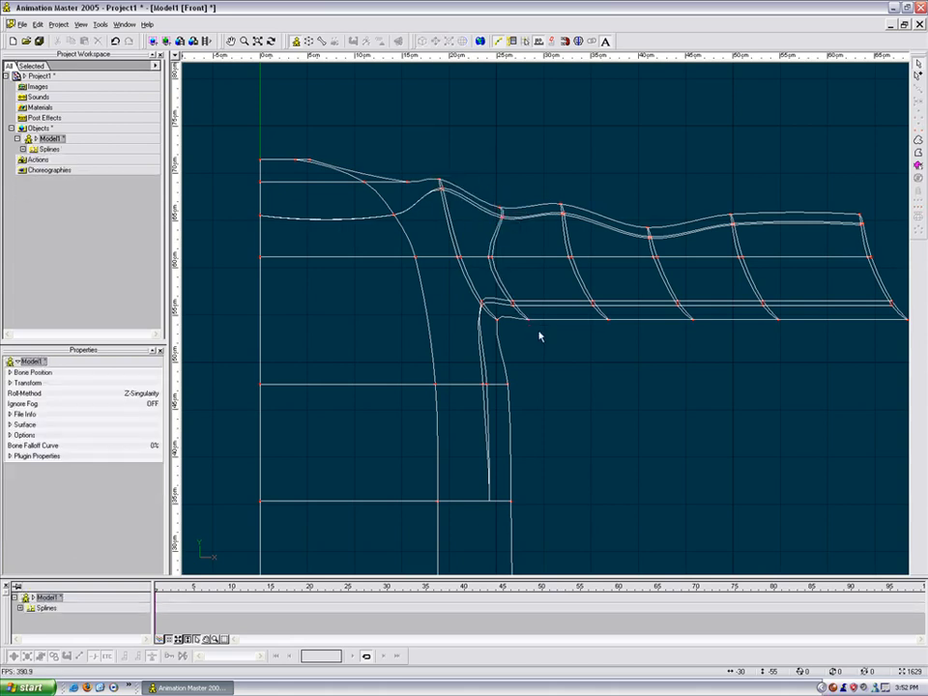
Step: Pull the underarm joint point up and left, then flatten one arm ring into a vertical line
left_click_drag(504, 297, 504, 296)
left_click_drag(532, 321, 521, 301)
left_click(633, 333)
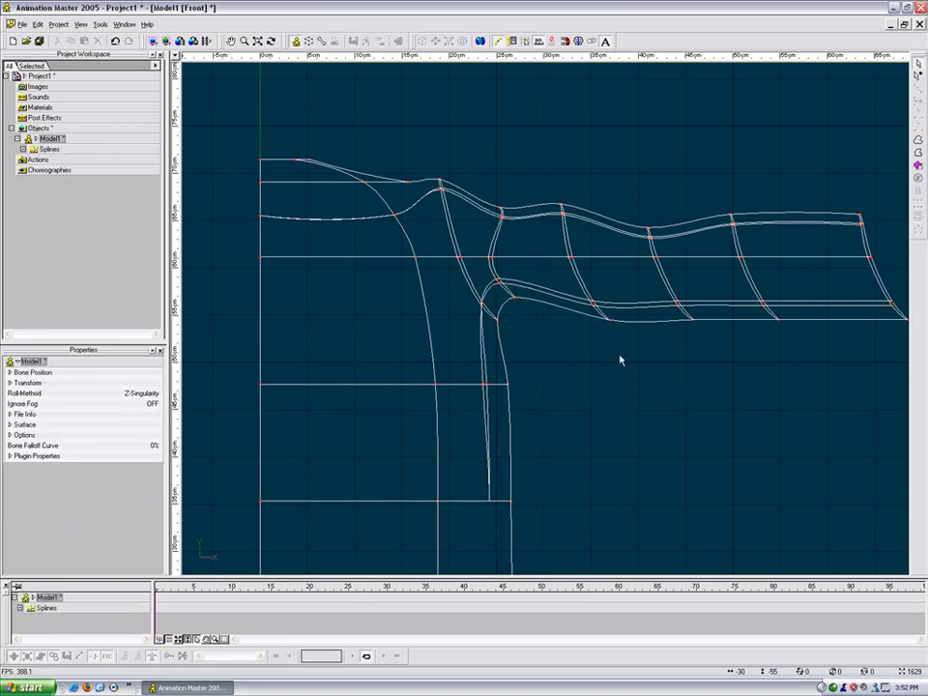
left_click_drag(550, 212, 551, 212)
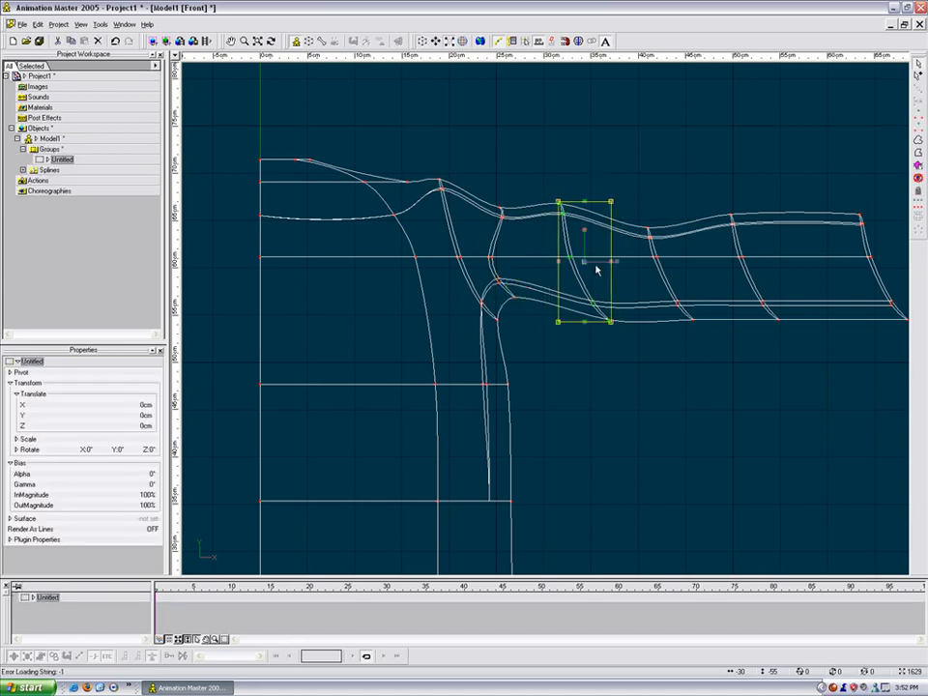
left_click_drag(622, 272, 597, 273)
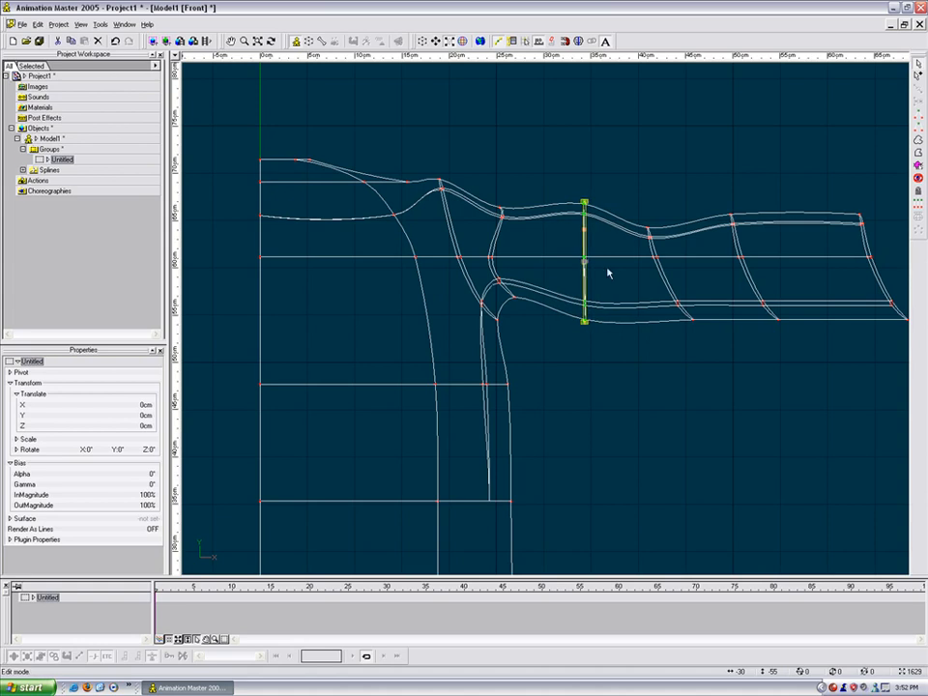
Step: Slide the flattened ring toward the shoulder and straighten the next ring vertically
left_click(574, 197)
left_click_drag(600, 376, 600, 375)
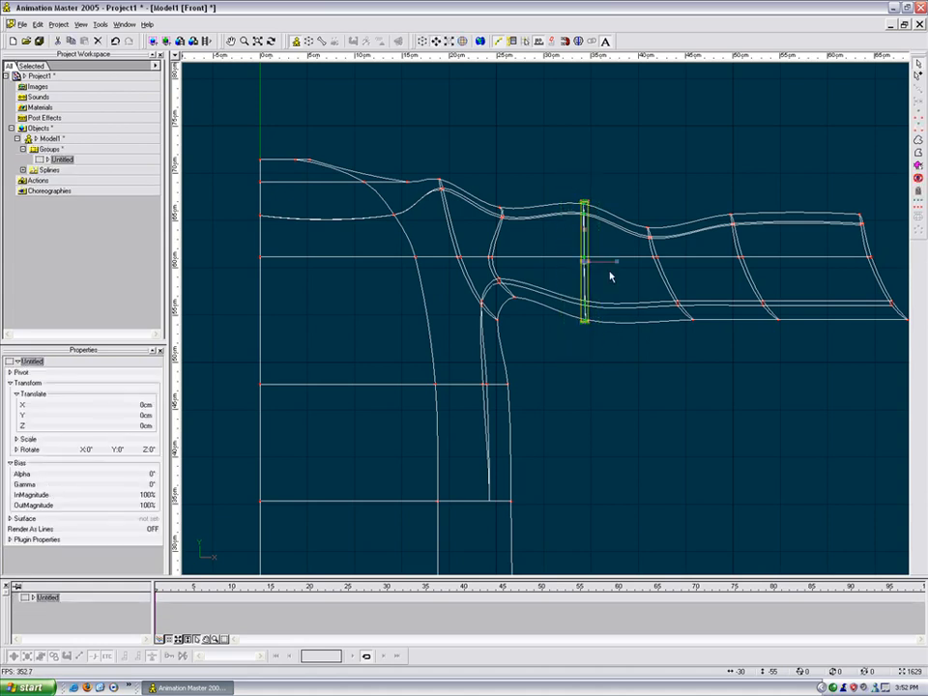
left_click_drag(600, 273, 585, 273)
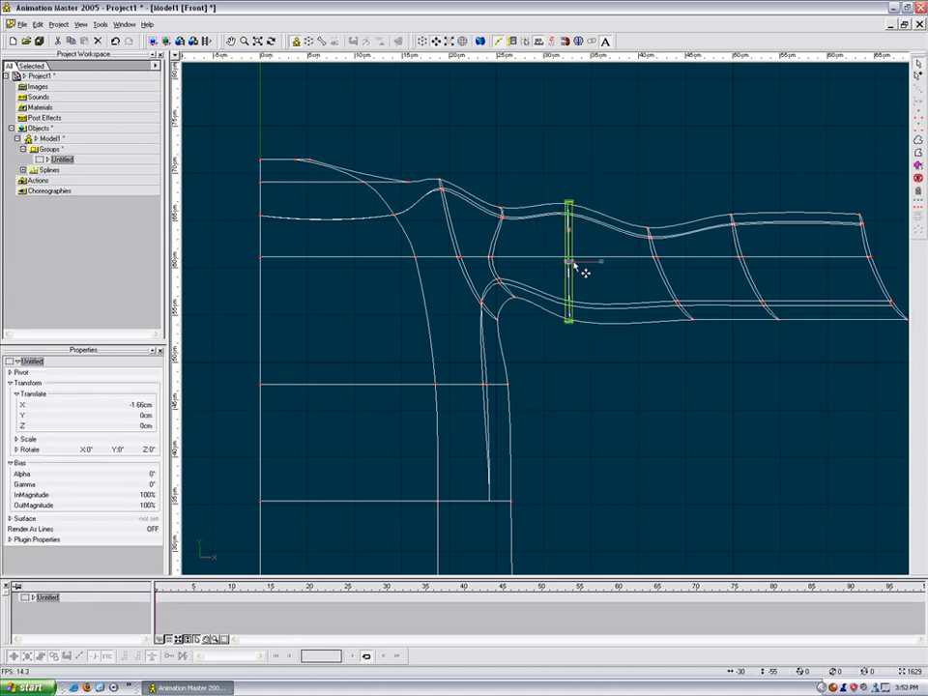
left_click(676, 277)
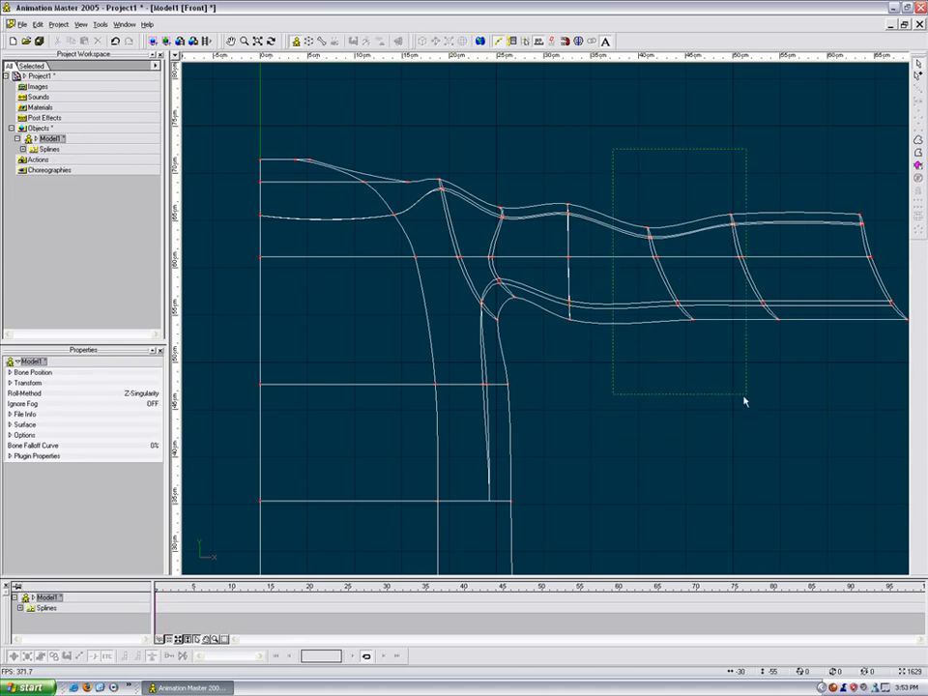
left_click_drag(710, 451, 710, 449)
left_click_drag(706, 283, 682, 284)
left_click(725, 201)
Step: Straighten the following arm rings, including the end ring, into vertical lines
left_click_drag(725, 201, 817, 362)
left_click_drag(781, 269, 755, 269)
left_click_drag(838, 180, 923, 350)
middle_click_drag(885, 400, 768, 406)
key("s")
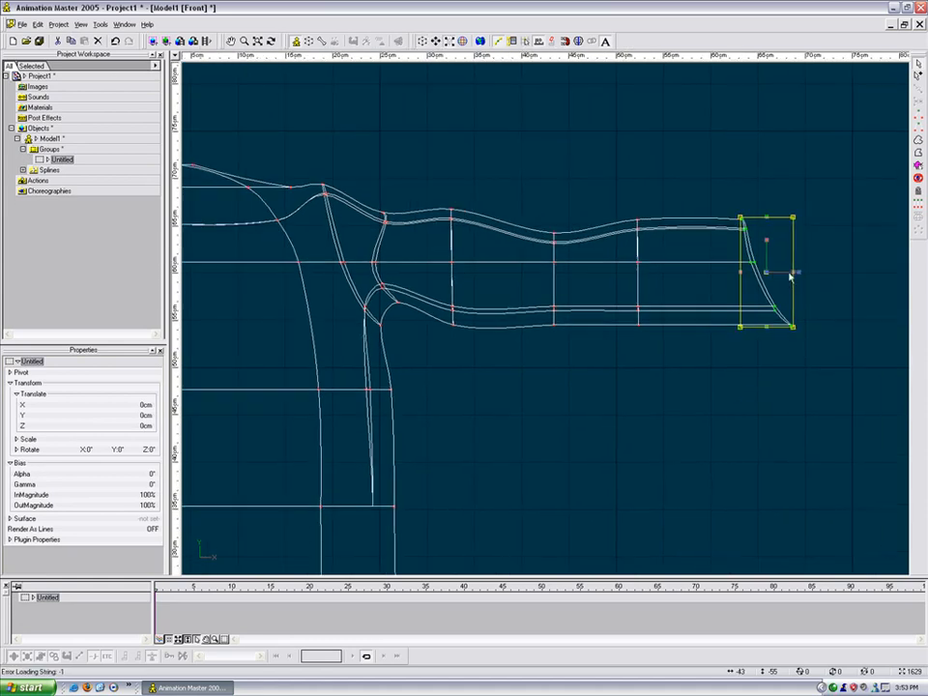
left_click_drag(795, 273, 766, 274)
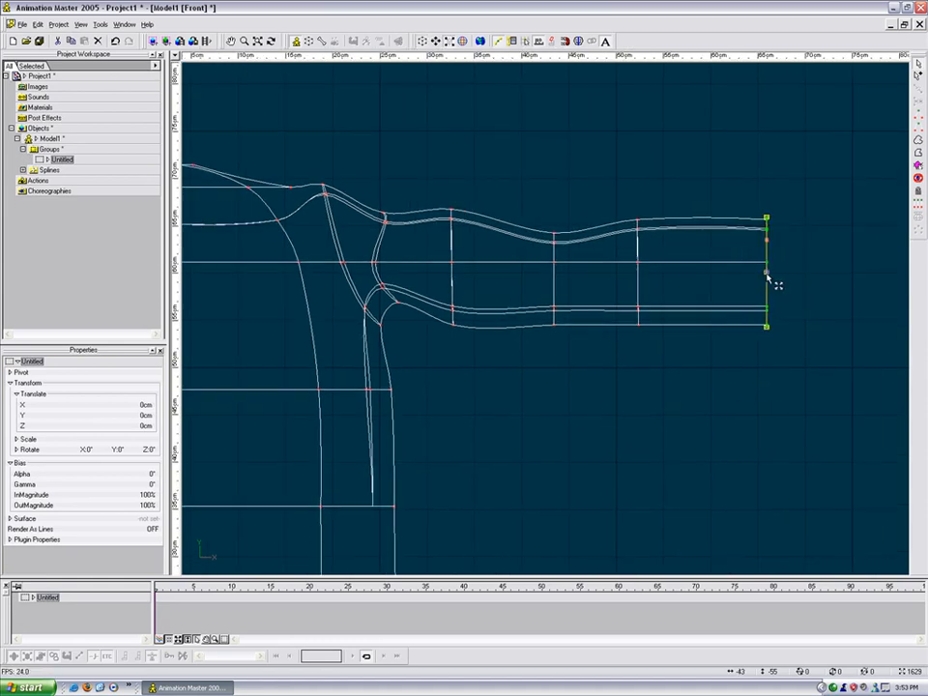
left_click(743, 407)
Step: Raise the lower middle arm points and slide and squeeze the near-end column to narrow the arm
middle_click_drag(529, 349, 598, 350)
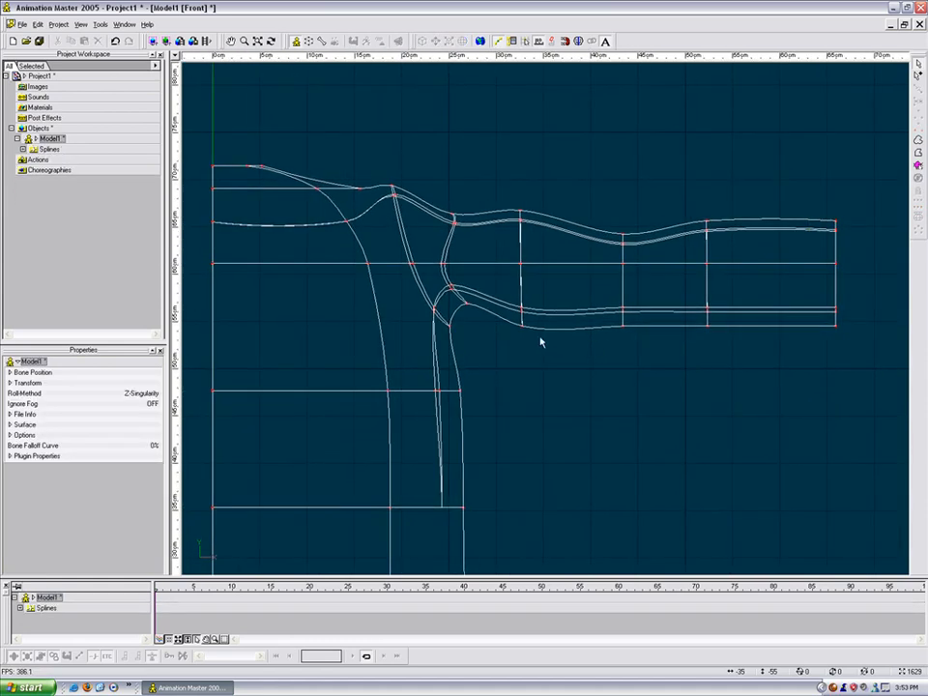
mouse_move(519, 314)
left_mouse_down()
mouse_move(515, 304)
mouse_move(523, 320)
mouse_move(522, 312)
left_mouse_up()
left_click_drag(645, 354, 623, 296)
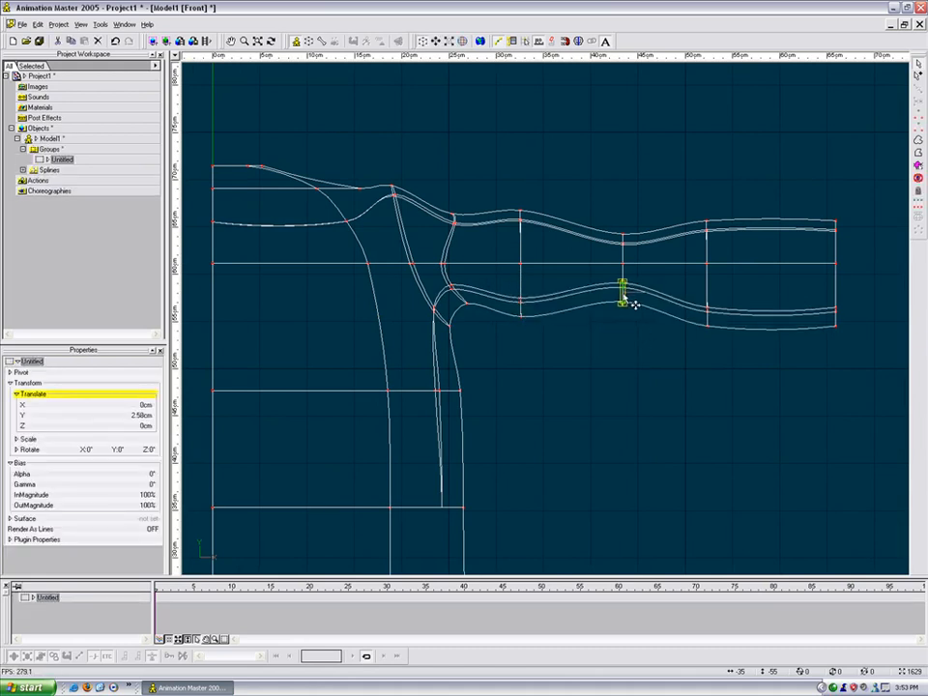
left_click_drag(730, 357, 700, 211)
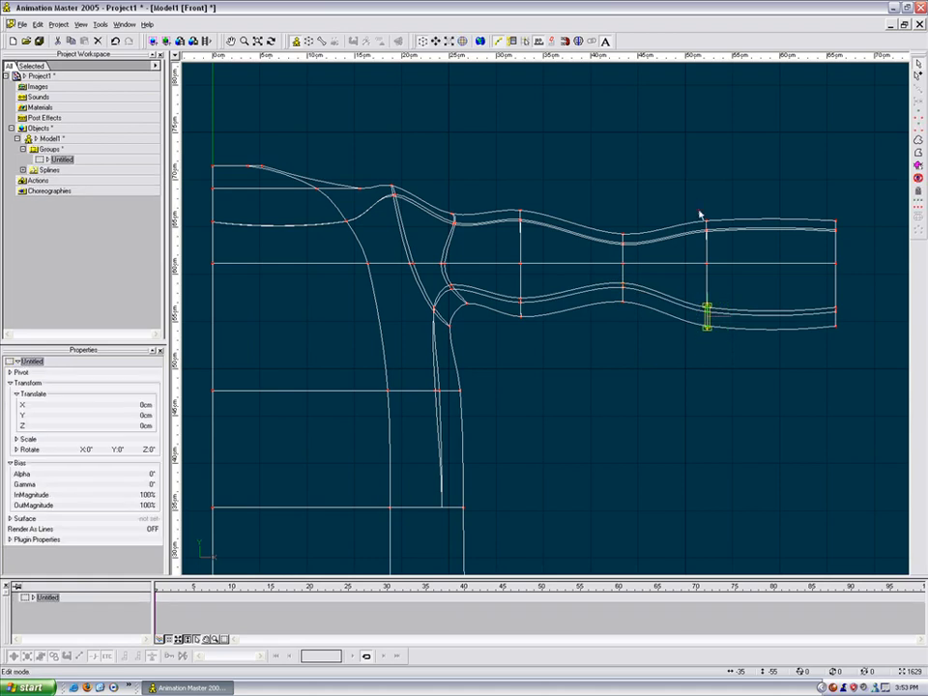
left_click_drag(709, 288, 683, 284)
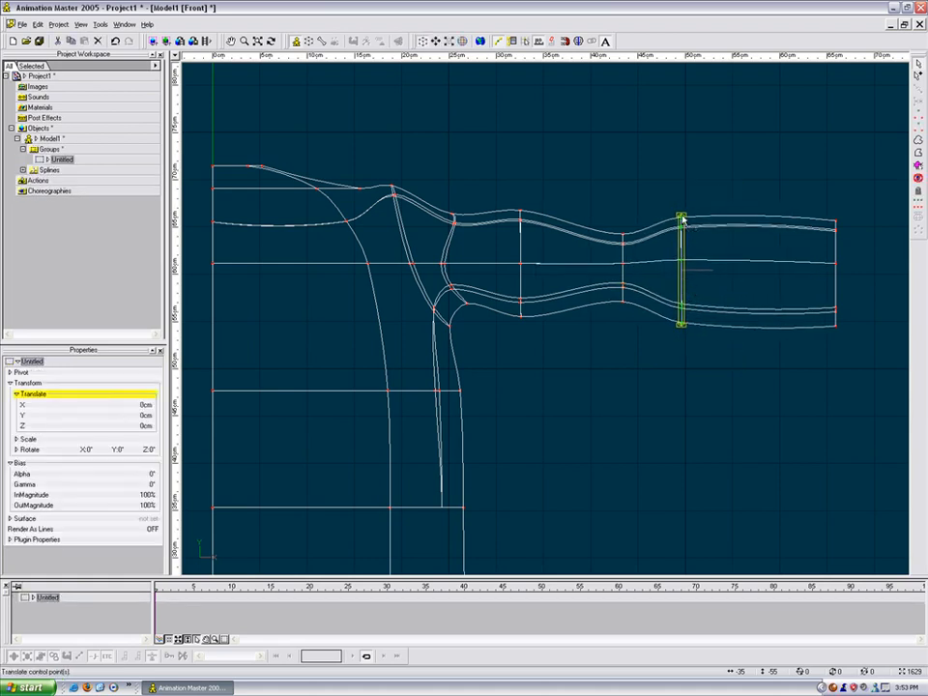
left_click_drag(695, 224, 690, 228)
Step: Scale the arm's end ring to about 47% and raise it slightly
left_click(835, 263)
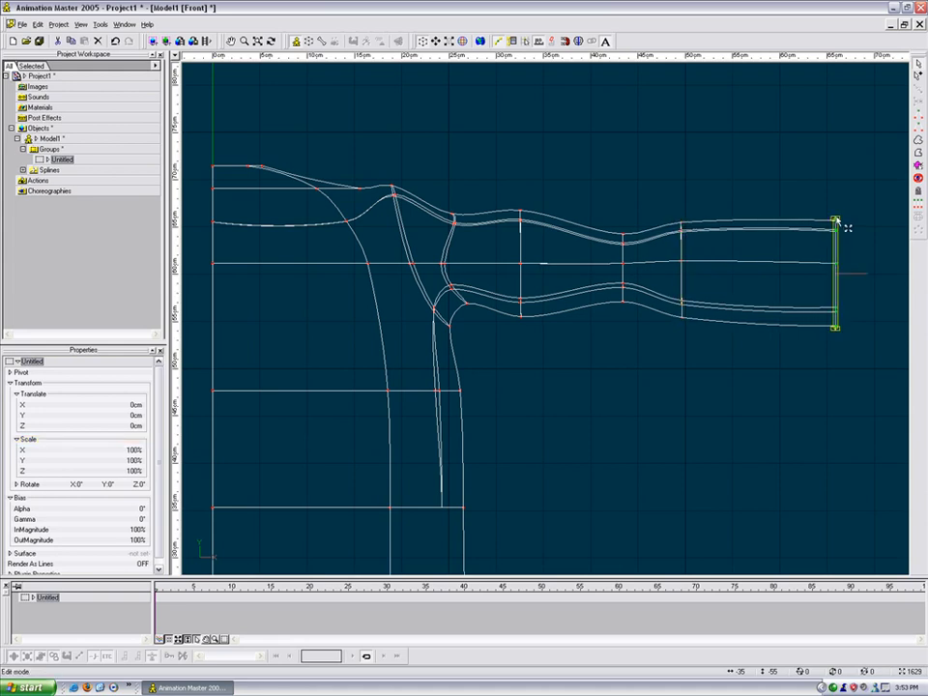
left_click_drag(840, 226, 844, 258)
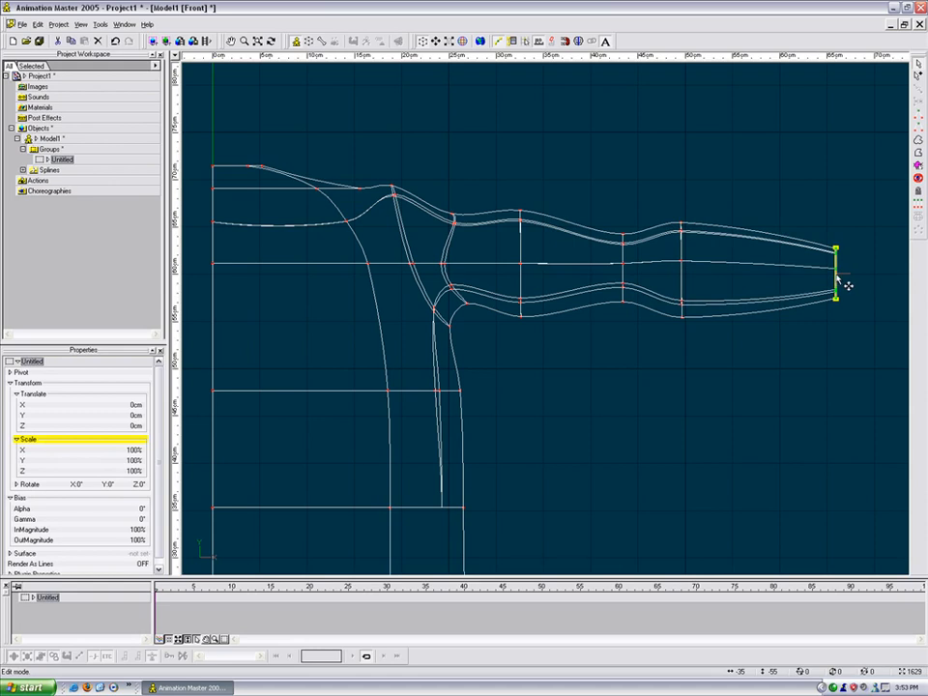
mouse_move(847, 285)
left_mouse_down()
mouse_move(847, 259)
mouse_move(847, 267)
left_mouse_up()
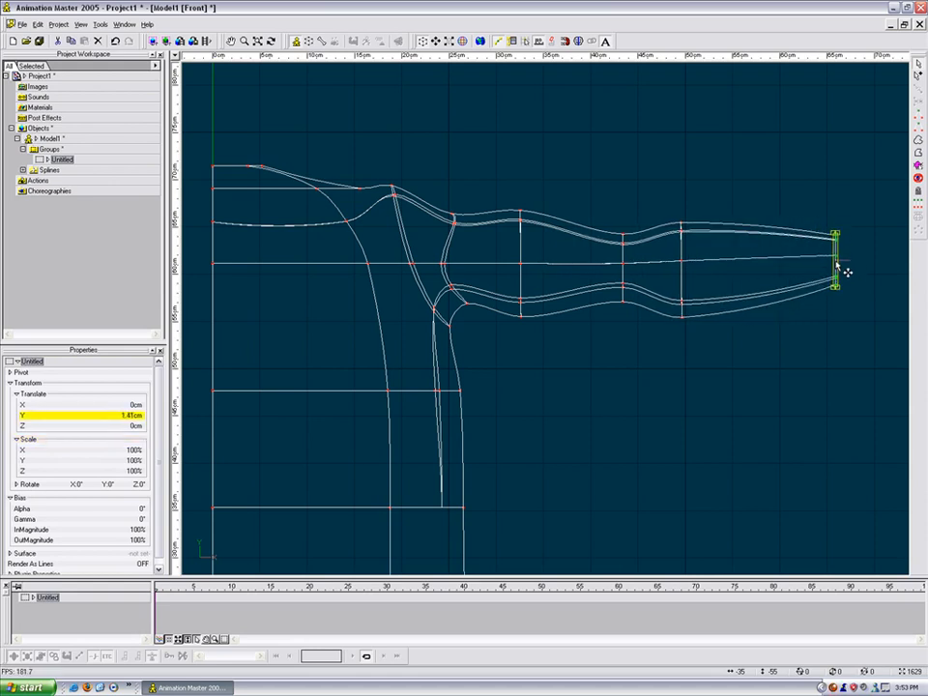
left_click(787, 385)
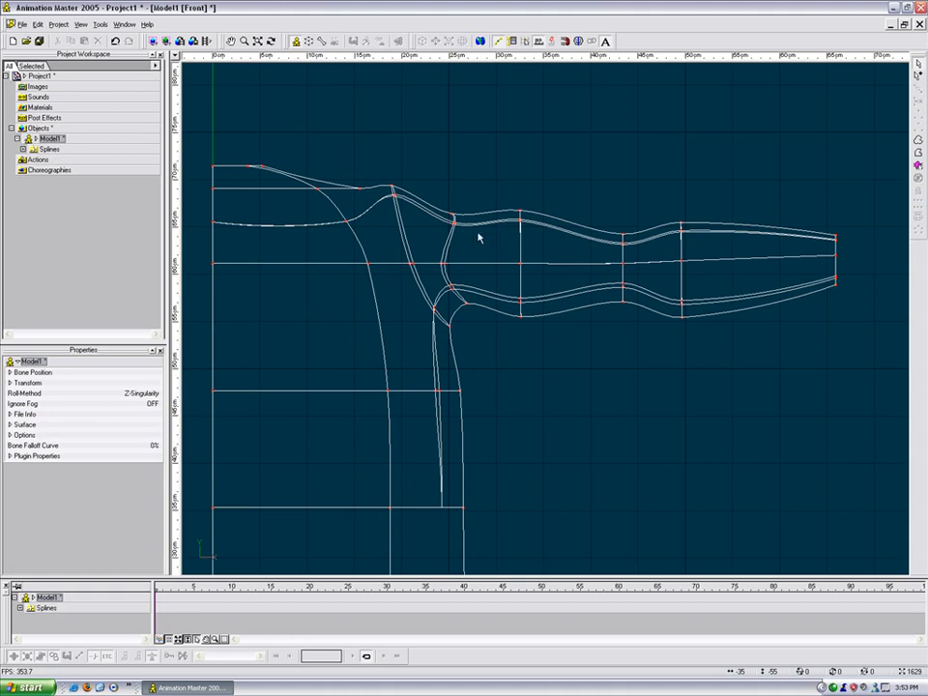
Step: Pull the shoulder bump points up and outward to the right
middle_click_drag(477, 238, 579, 251)
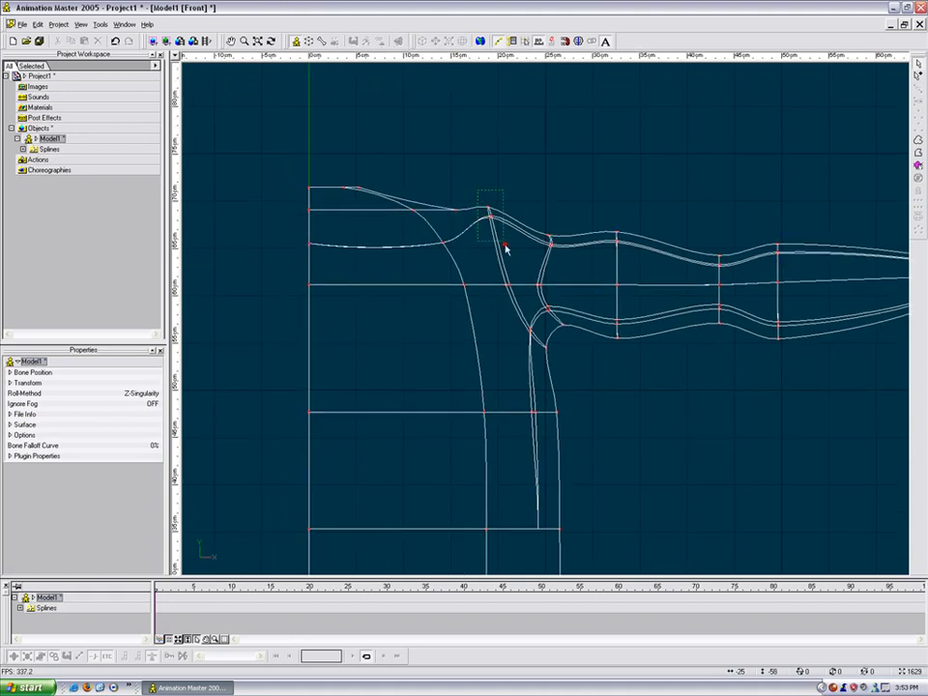
left_click(490, 214)
left_click_drag(497, 221, 525, 222)
mouse_move(478, 189)
left_mouse_down()
mouse_move(453, 221)
mouse_move(465, 190)
left_mouse_up()
scroll(475, 255, "down", 2)
middle_click_drag(497, 263, 475, 260)
left_click_drag(474, 193, 446, 224)
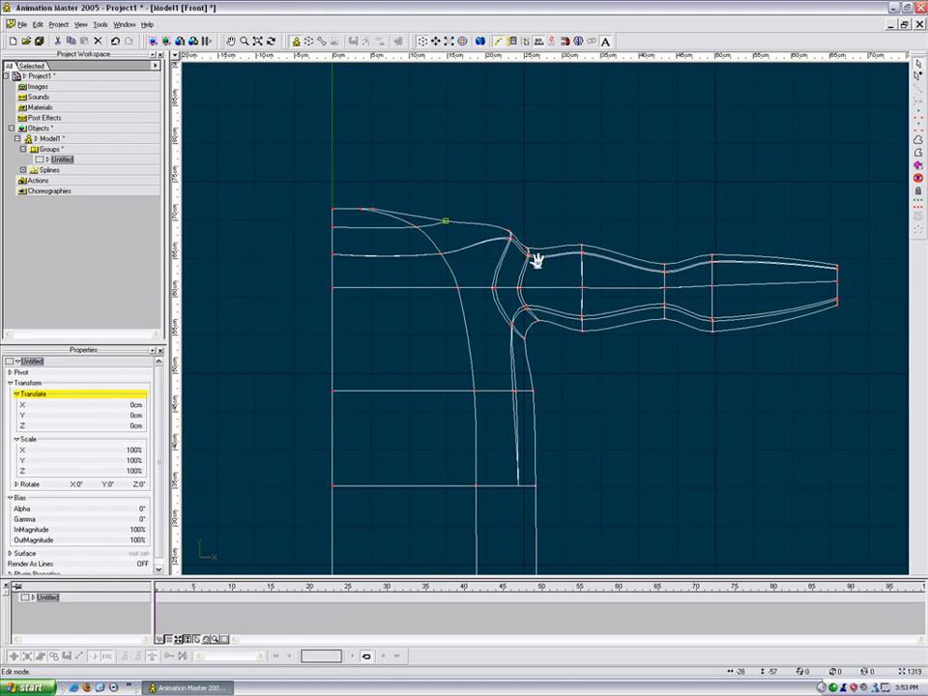
middle_click_drag(541, 279, 541, 249)
scroll(541, 250, "up", 2)
middle_click_drag(640, 253, 580, 264)
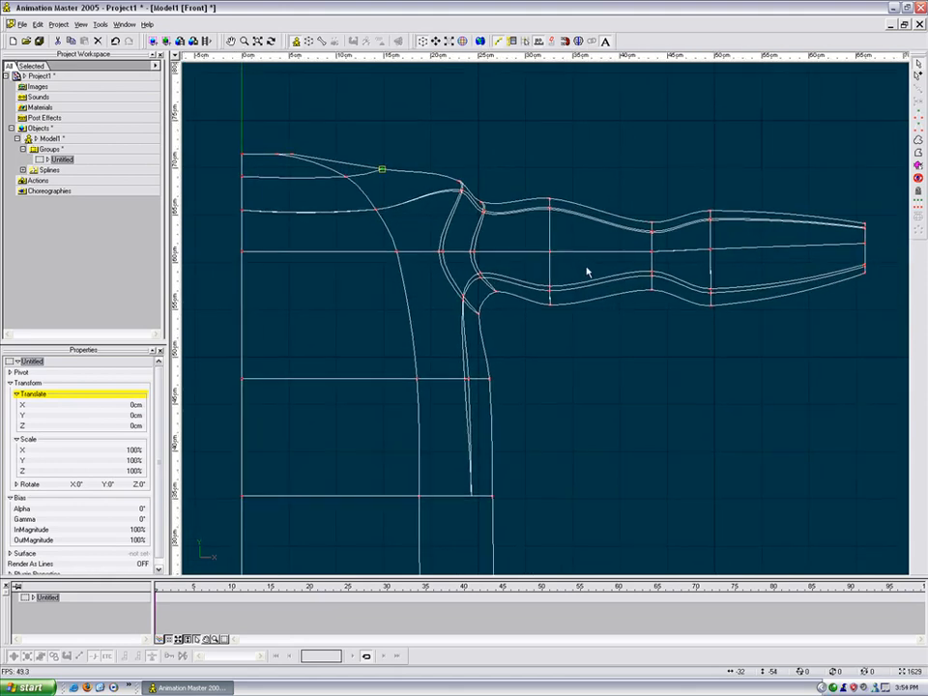
Step: Switch to shaded display and orbit to a bird's-eye view of the model
key("9")
key("t")
mouse_move(553, 277)
left_mouse_down()
mouse_move(519, 277)
mouse_move(529, 295)
mouse_move(560, 259)
left_mouse_up()
Step: In Top wireframe view, slide the two shoulder points back onto their curve
key("5")
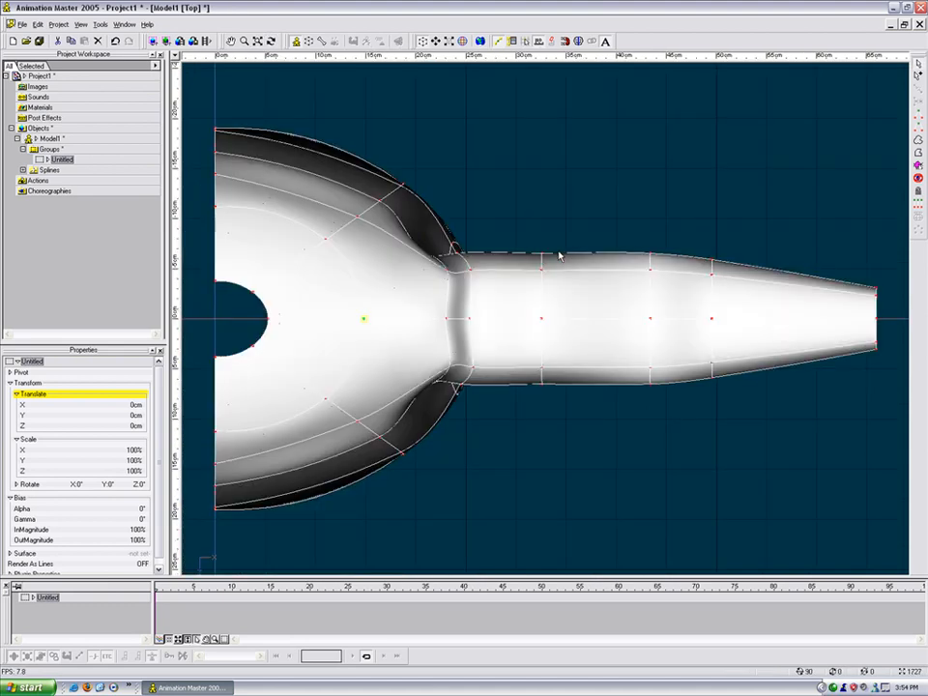
key("9")
left_click_drag(428, 258, 427, 230)
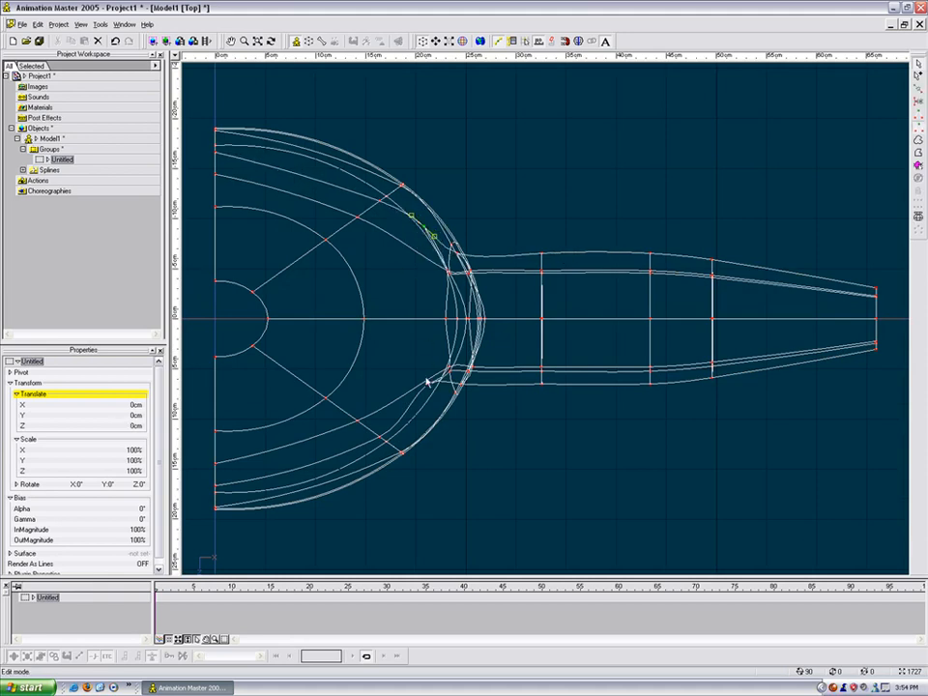
mouse_move(430, 384)
left_mouse_down()
mouse_move(442, 417)
mouse_move(434, 404)
left_mouse_up()
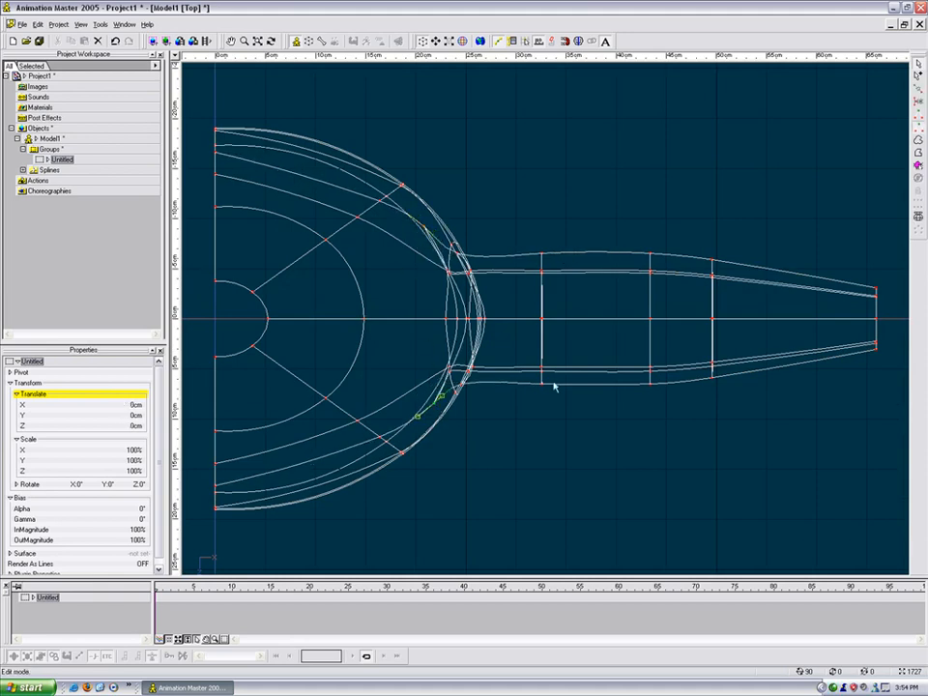
Step: Scale the arm's middle cross-section narrower in Z only
left_click_drag(638, 247, 686, 455)
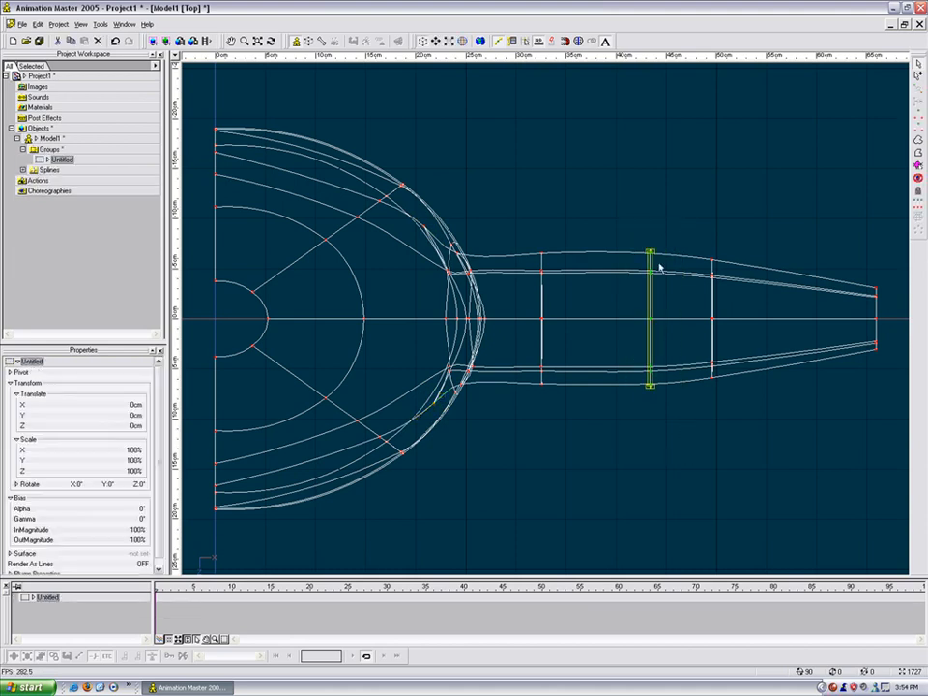
scroll(671, 282, "up", 2)
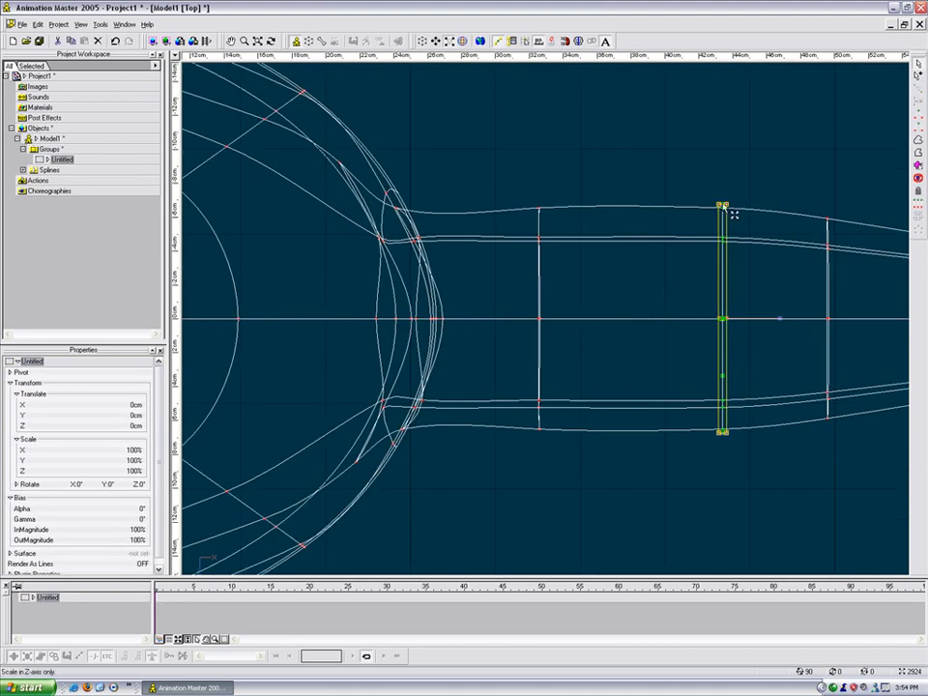
left_click_drag(723, 205, 723, 240)
scroll(715, 245, "down", 3)
scroll(706, 240, "up", 1)
left_click(677, 229)
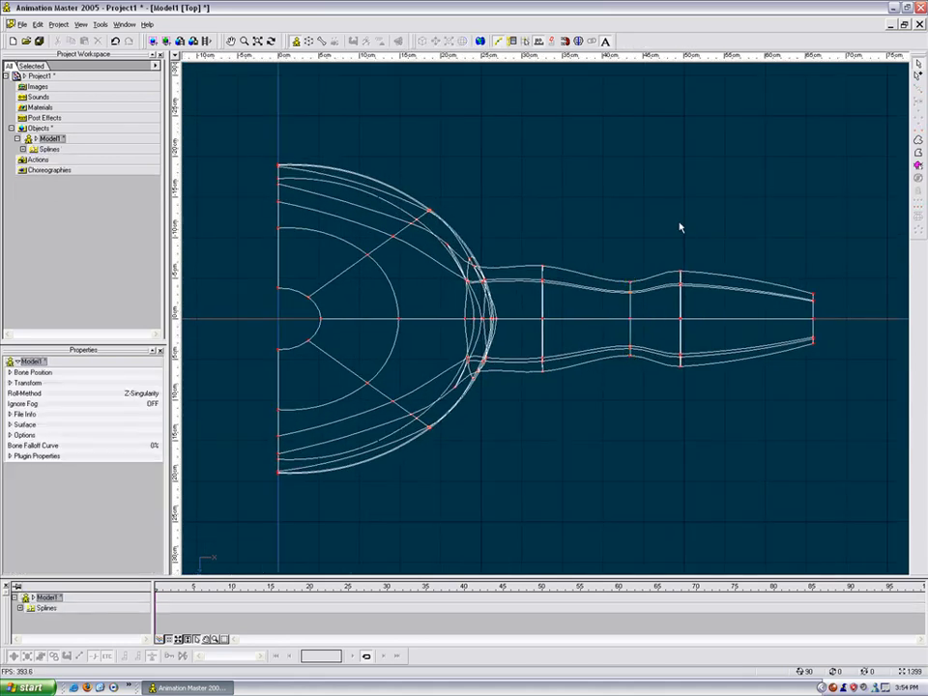
Step: Return to a shaded bird's-eye view and select the elbow point to adjust its bias
key("t")
left_click_drag(633, 234, 613, 224)
key("5")
left_click(621, 212)
Step: Fine-tune the shaded surface smoothness and turn the view so the arm lies level
key("t")
key("Page_Down")
key("Page_Down")
key("Page_Down")
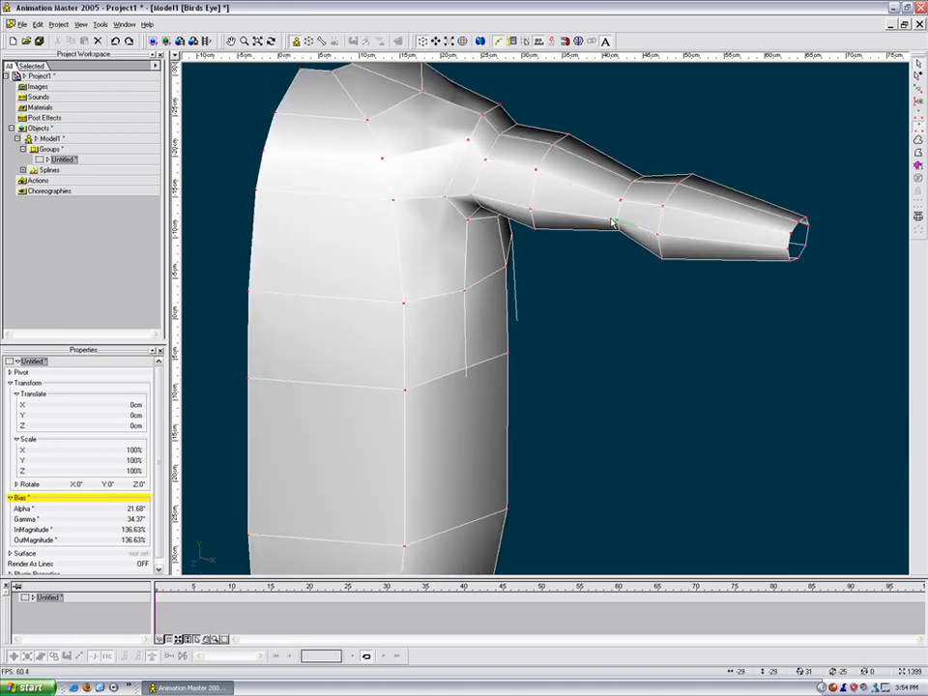
key("Page_Up")
key("t")
left_click_drag(561, 247, 574, 223)
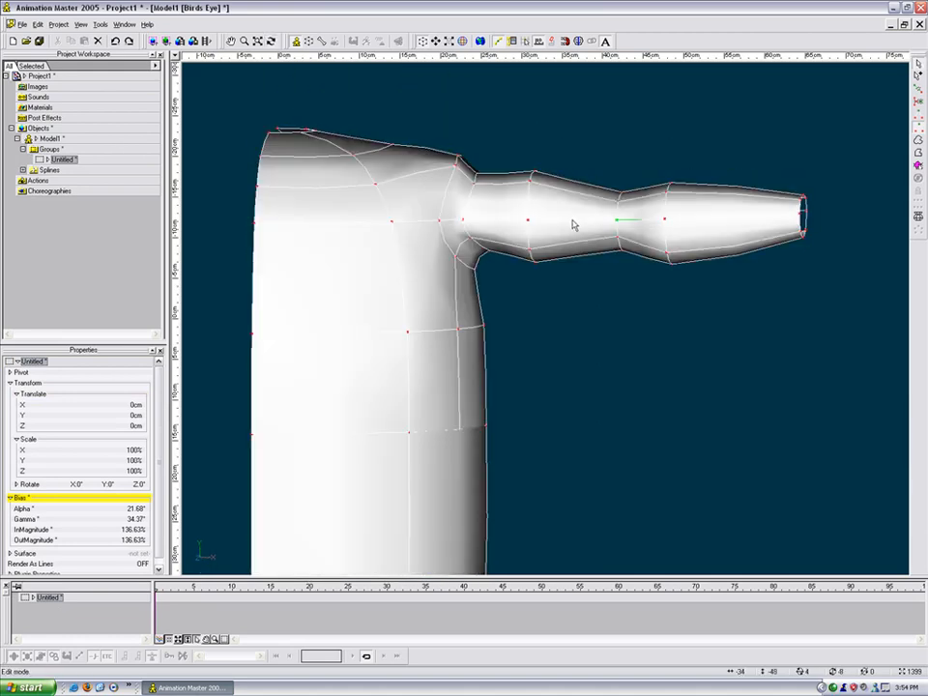
scroll(574, 223, "up", 4)
middle_click_drag(504, 185, 641, 272)
key("t")
left_click_drag(641, 271, 551, 205)
Step: Shift the arm-joint shoulder points to the right and nudge the armpit point right
left_click(551, 202)
key("t")
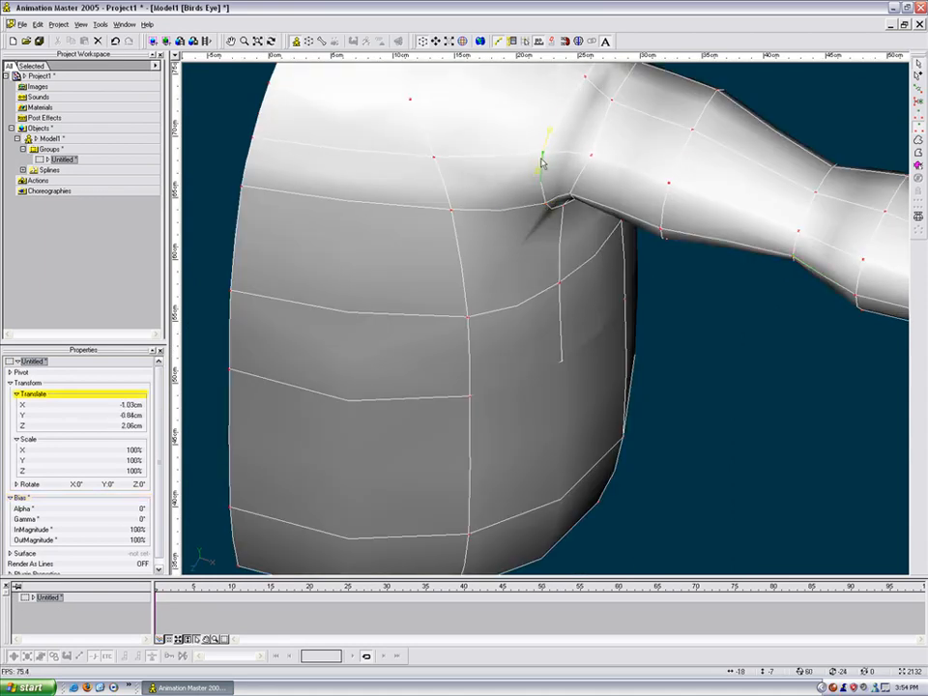
left_click_drag(566, 141, 639, 153)
left_click_drag(578, 127, 543, 172)
key("t")
key("t")
left_click_drag(650, 192, 661, 193)
left_click_drag(694, 277, 698, 277)
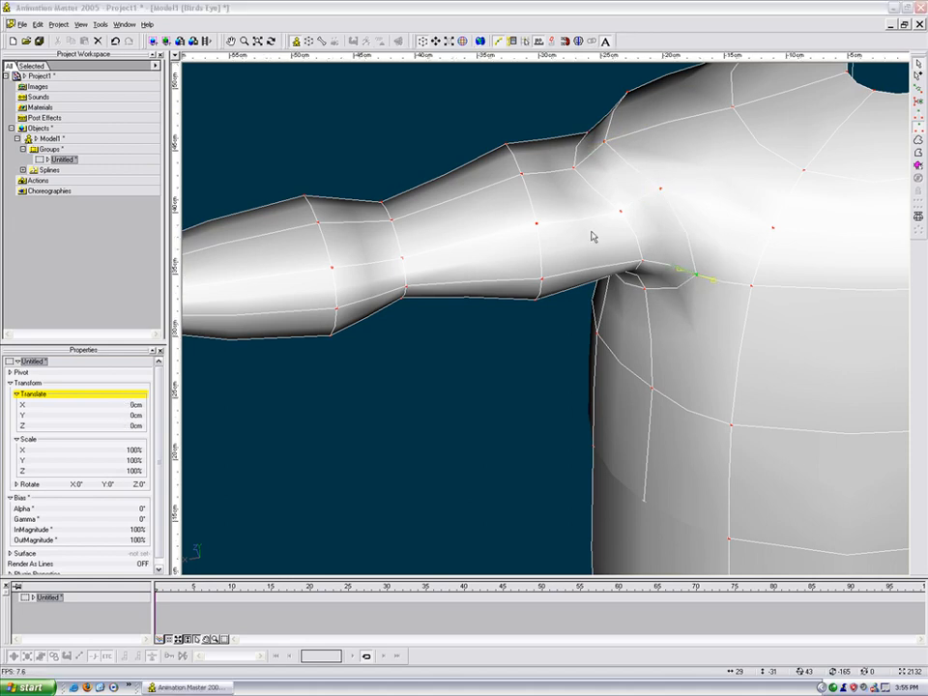
Step: Move an upper-arm point right and pull the point under the arm downward
left_click(603, 258)
key("t")
mouse_move(627, 251)
left_mouse_down()
mouse_move(625, 261)
mouse_move(634, 252)
mouse_move(667, 270)
mouse_move(696, 255)
mouse_move(650, 301)
mouse_move(649, 325)
mouse_move(620, 265)
mouse_move(635, 307)
mouse_move(636, 295)
left_mouse_up()
key("Escape")
key("t")
key("t")
left_click_drag(640, 301, 666, 315)
left_click_drag(594, 294, 499, 228)
Step: Orbit to the arm's far side and shift its lower-edge points to the right
key("t")
key("t")
mouse_move(575, 194)
left_mouse_down()
mouse_move(616, 261)
mouse_move(573, 194)
mouse_move(582, 217)
mouse_move(576, 204)
left_mouse_up()
key("Escape")
left_click_drag(493, 255, 485, 276)
key("t")
left_click_drag(483, 281, 482, 228)
left_click_drag(364, 254, 394, 259)
key("Escape")
left_click_drag(336, 247, 328, 311)
key("Escape")
key("t")
key("Escape")
left_click_drag(302, 364, 329, 331)
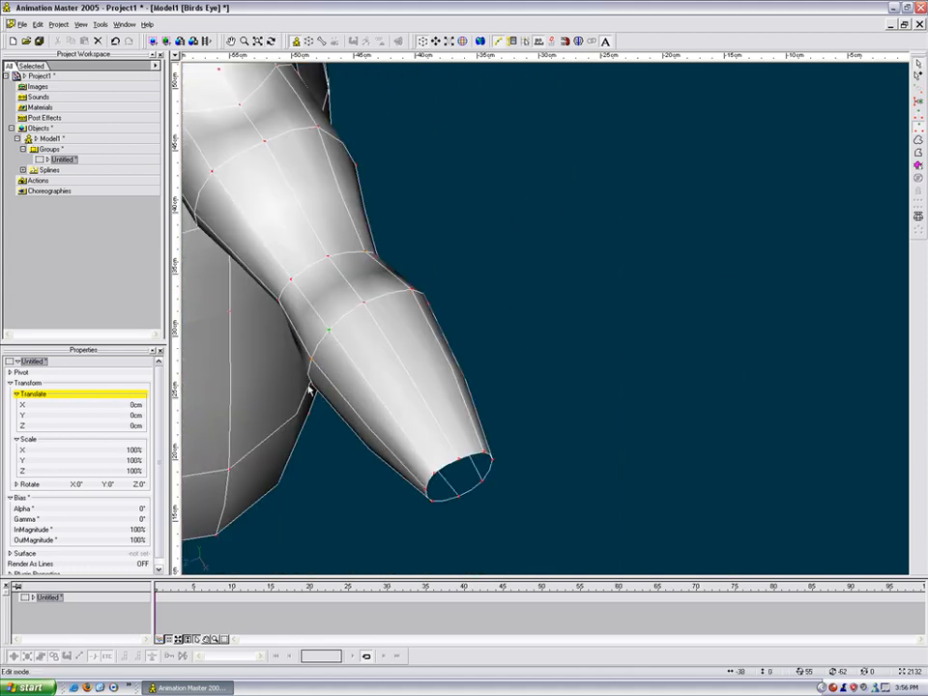
left_click_drag(312, 387, 325, 389)
Step: Pull the arm's lower rim point up and left to smooth the open end
key("t")
mouse_move(339, 384)
left_mouse_down()
mouse_move(348, 379)
mouse_move(339, 331)
mouse_move(328, 338)
mouse_move(322, 377)
left_mouse_up()
left_click_drag(370, 409, 560, 306)
key("t")
key("t")
key("t")
mouse_move(557, 302)
left_mouse_down()
mouse_move(559, 255)
mouse_move(607, 240)
mouse_move(504, 288)
mouse_move(488, 270)
mouse_move(510, 240)
mouse_move(507, 265)
mouse_move(513, 214)
mouse_move(567, 235)
mouse_move(504, 270)
mouse_move(525, 283)
mouse_move(596, 234)
mouse_move(539, 265)
mouse_move(495, 261)
mouse_move(499, 230)
mouse_move(605, 234)
mouse_move(574, 272)
mouse_move(415, 284)
mouse_move(478, 286)
mouse_move(485, 274)
mouse_move(508, 276)
left_mouse_up()
key("t")
scroll(505, 272, "up", 5)
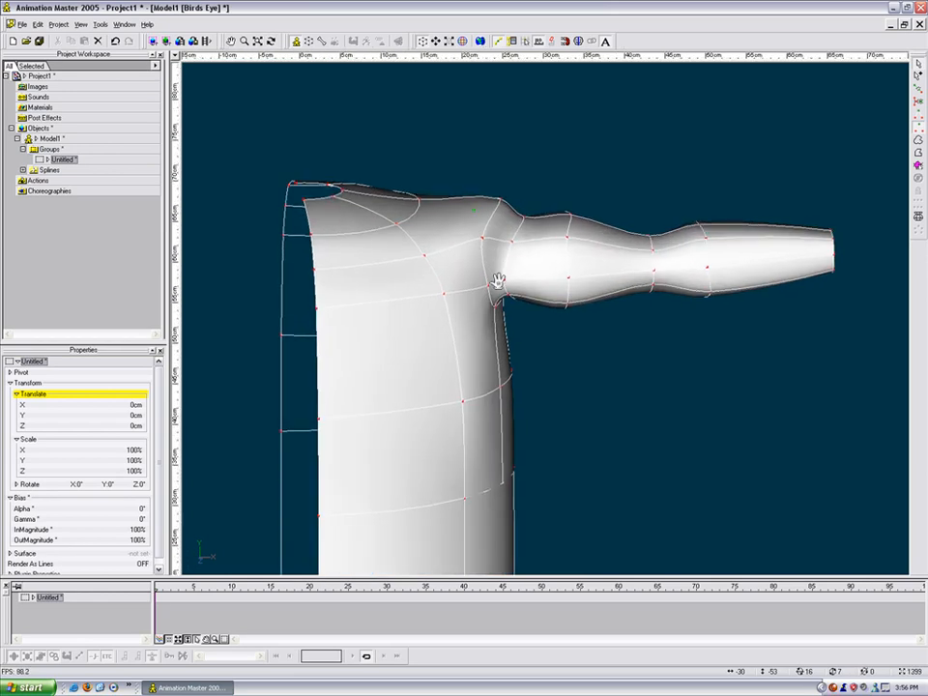
middle_click_drag(504, 267, 507, 328)
scroll(507, 328, "up", 2)
left_click_drag(508, 327, 489, 252)
left_click(490, 261)
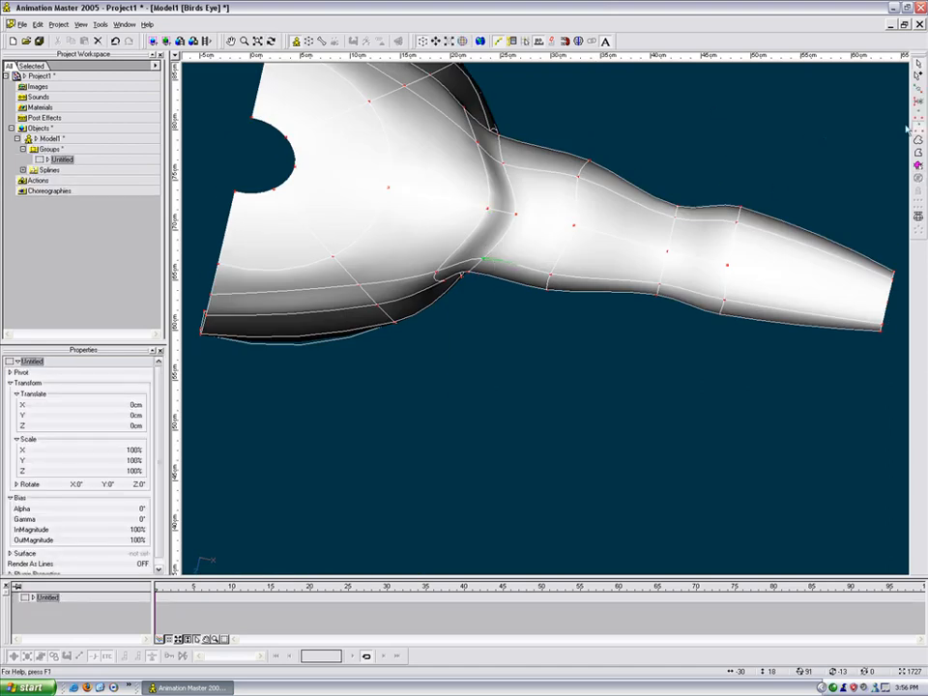
key("t")
left_click_drag(700, 197, 661, 186)
key("Escape")
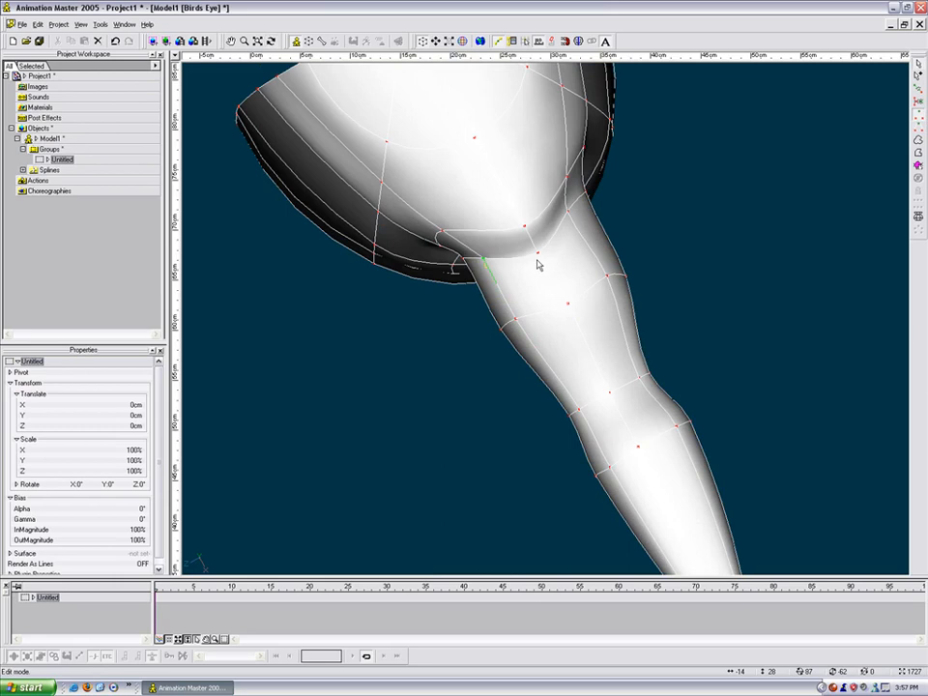
left_click(538, 254)
left_click(568, 212)
key("t")
left_click_drag(582, 243, 500, 274)
left_click(496, 256)
key("t")
left_click_drag(581, 238, 589, 207)
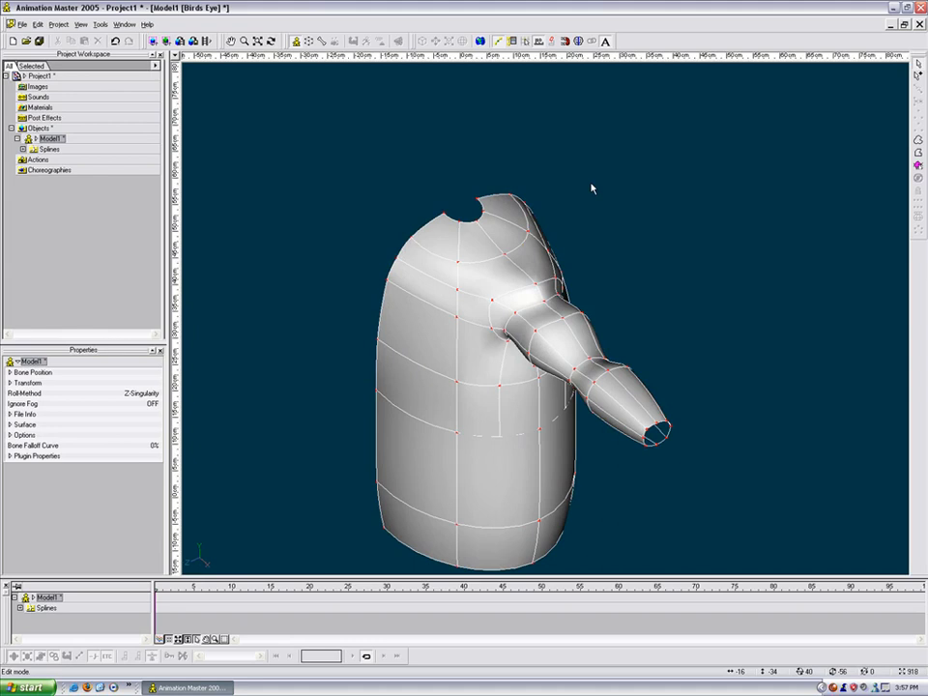
middle_click_drag(591, 189, 561, 242)
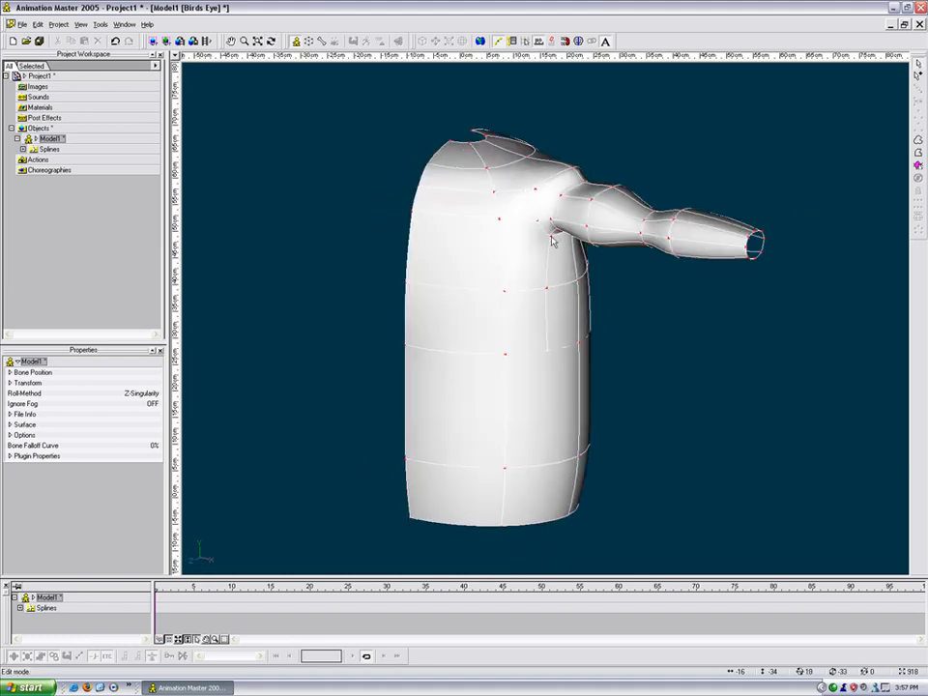